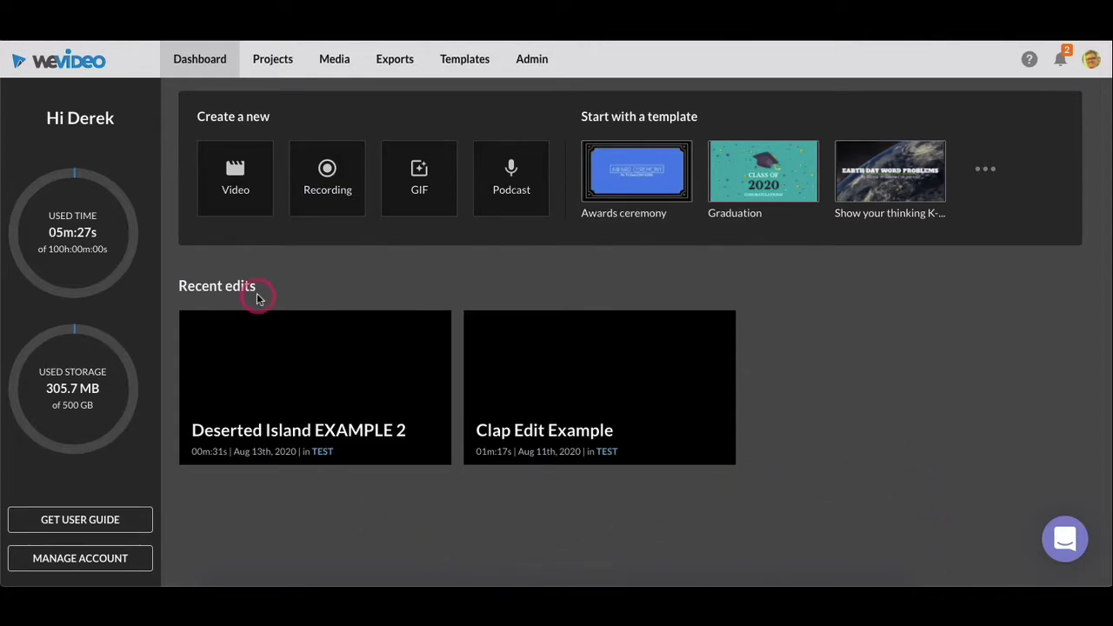
- Start a new video edit from the Video tile under Create a new
left_click(236, 180)
- Save the new edit into My Project, start editing, and bring up the Add a track dialog
left_click(235, 174)
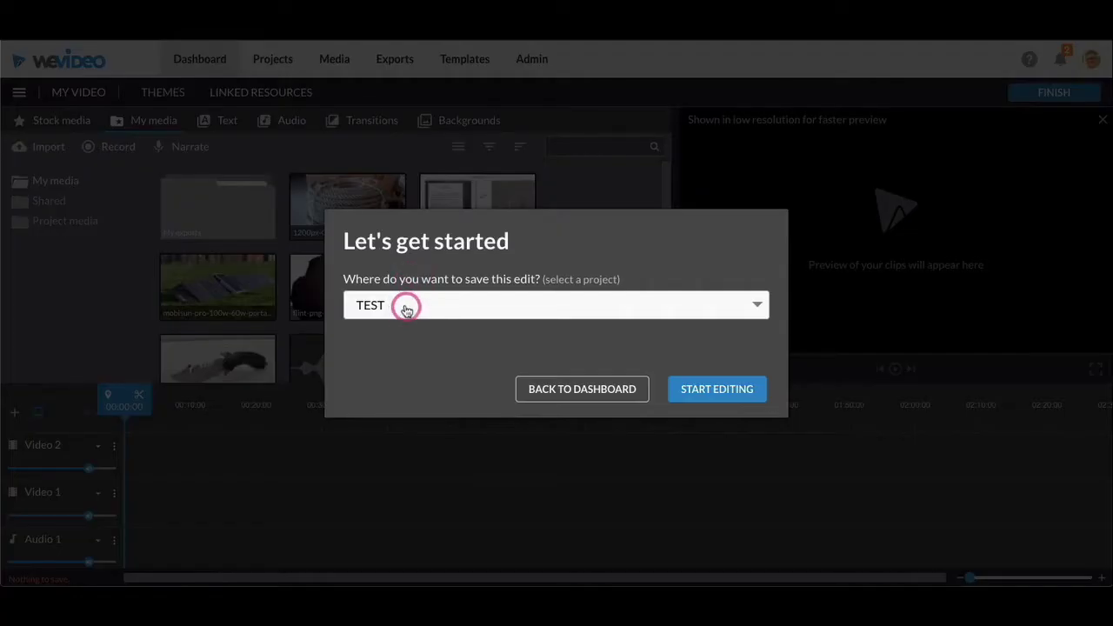
left_click(406, 307)
left_click(388, 360)
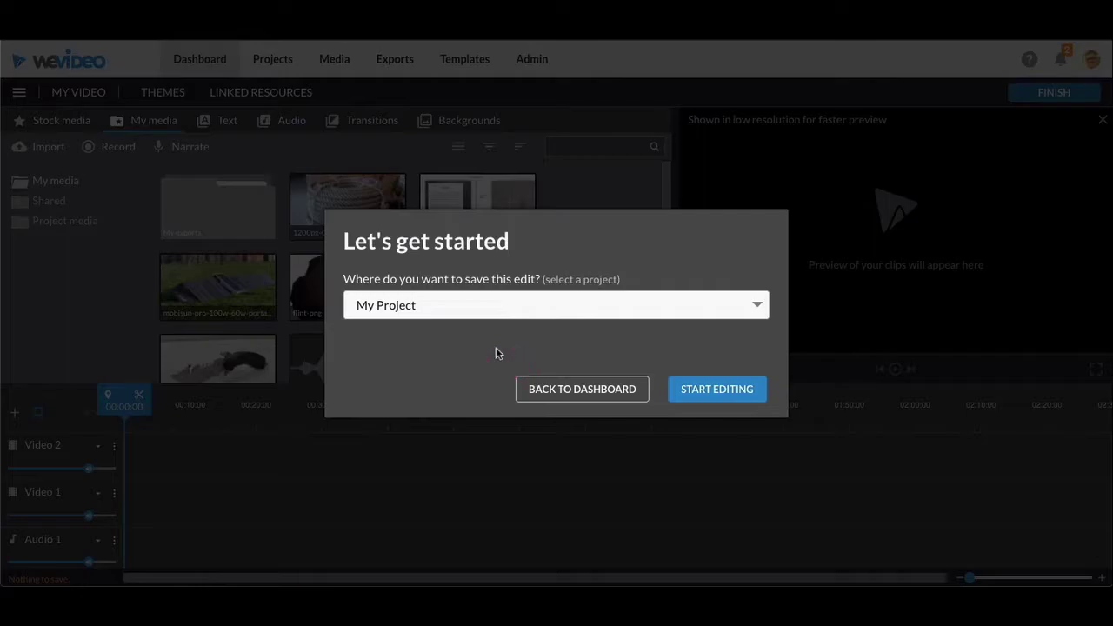
left_click(705, 390)
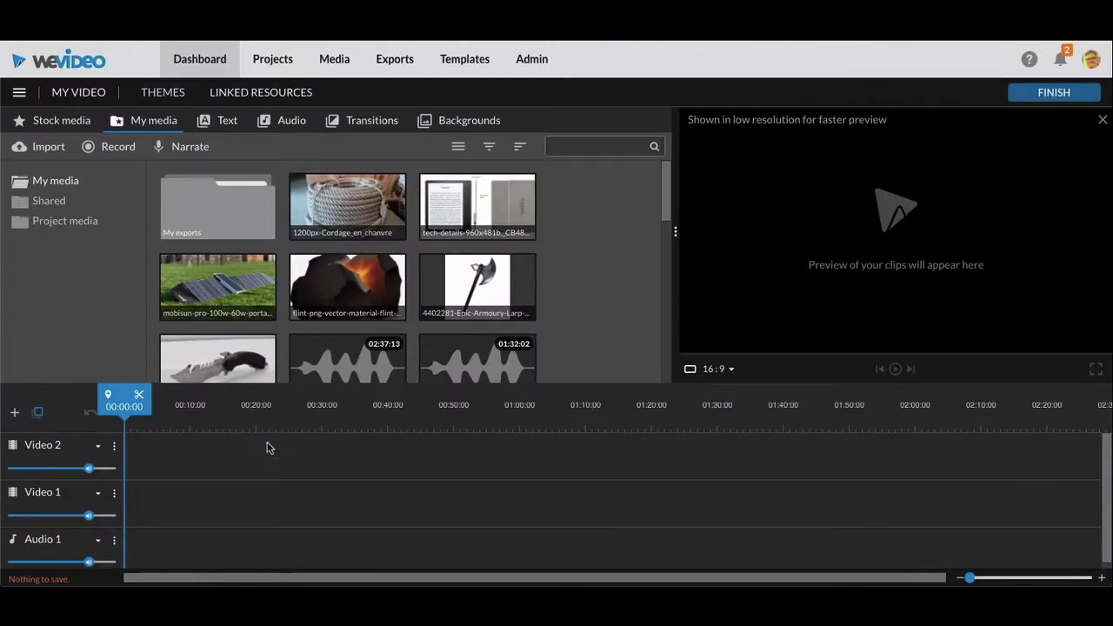
left_click(76, 497)
- Cancel adding a track, keeping only Video 2, Video 1 and Audio 1
left_click(16, 413)
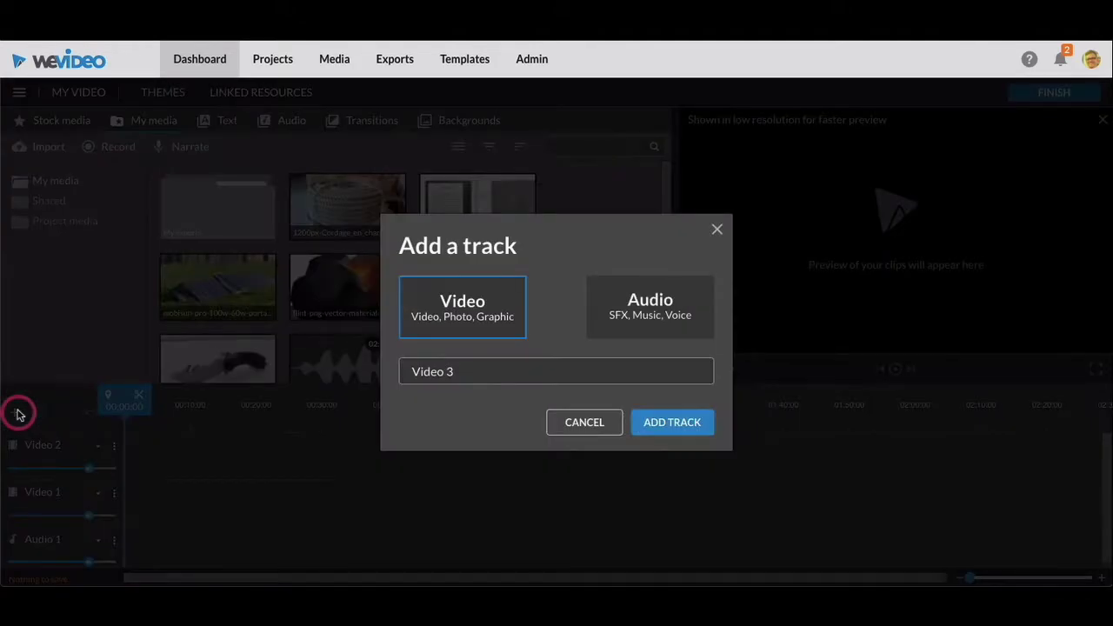
left_click(584, 422)
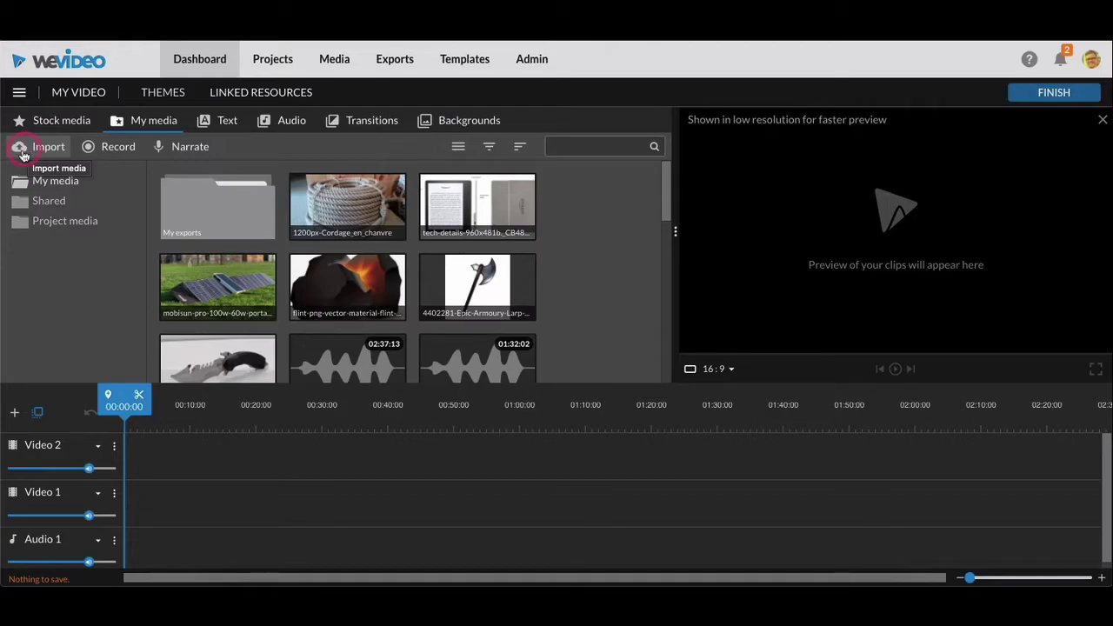
- Start a Google Drive import and open the Multimedia folder
left_click(21, 153)
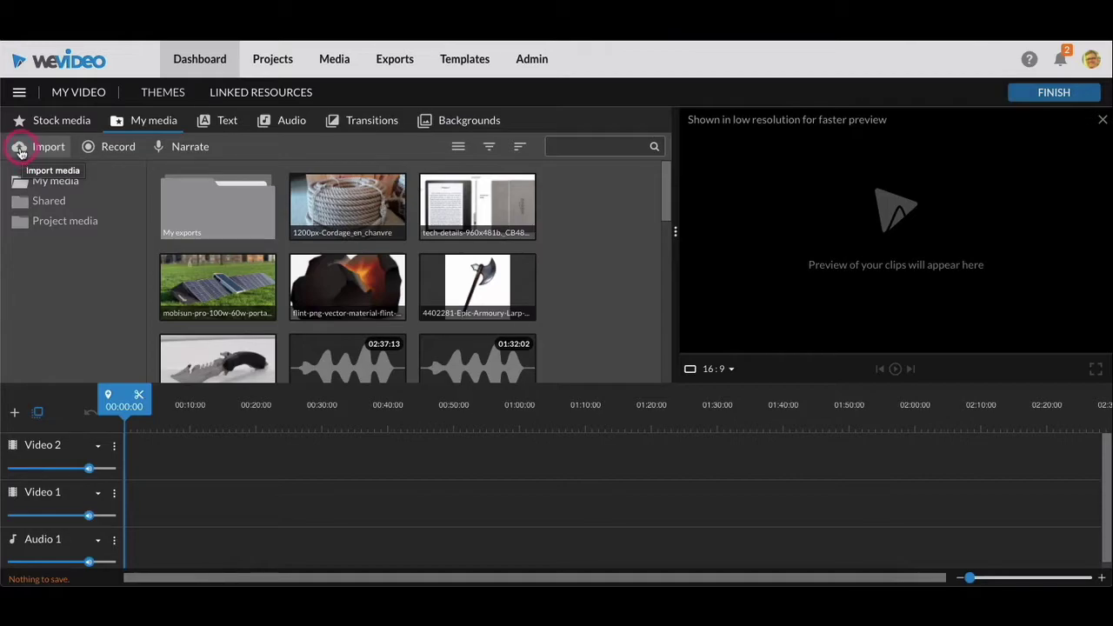
left_click(21, 151)
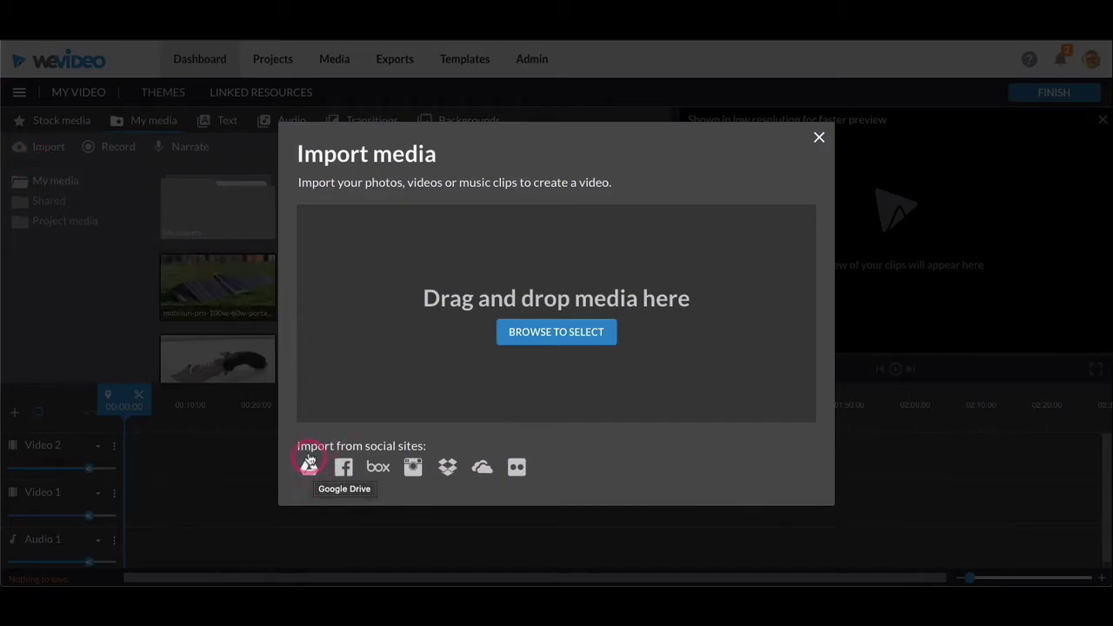
left_click(309, 468)
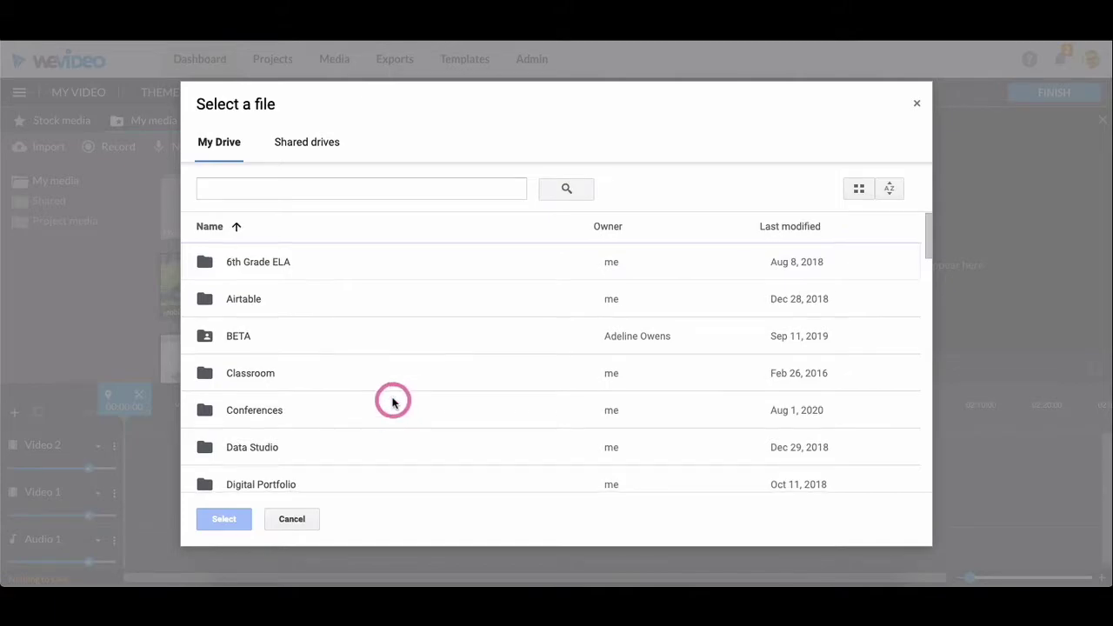
scroll(392, 402, "down", 2)
scroll(392, 401, "down", 4)
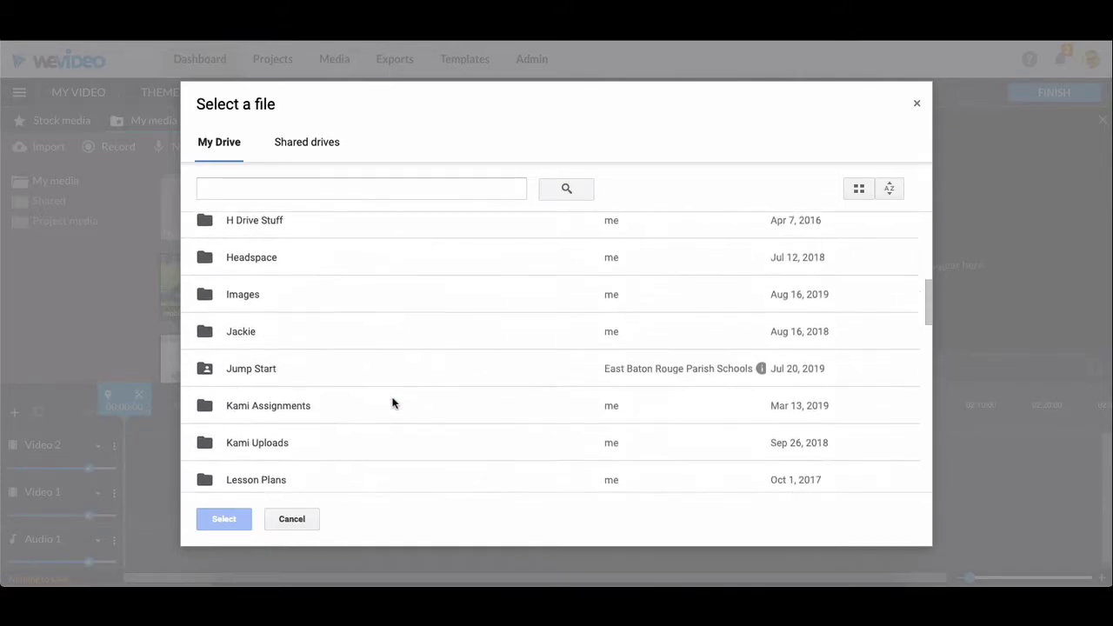
scroll(392, 401, "down", 2)
left_click(247, 446)
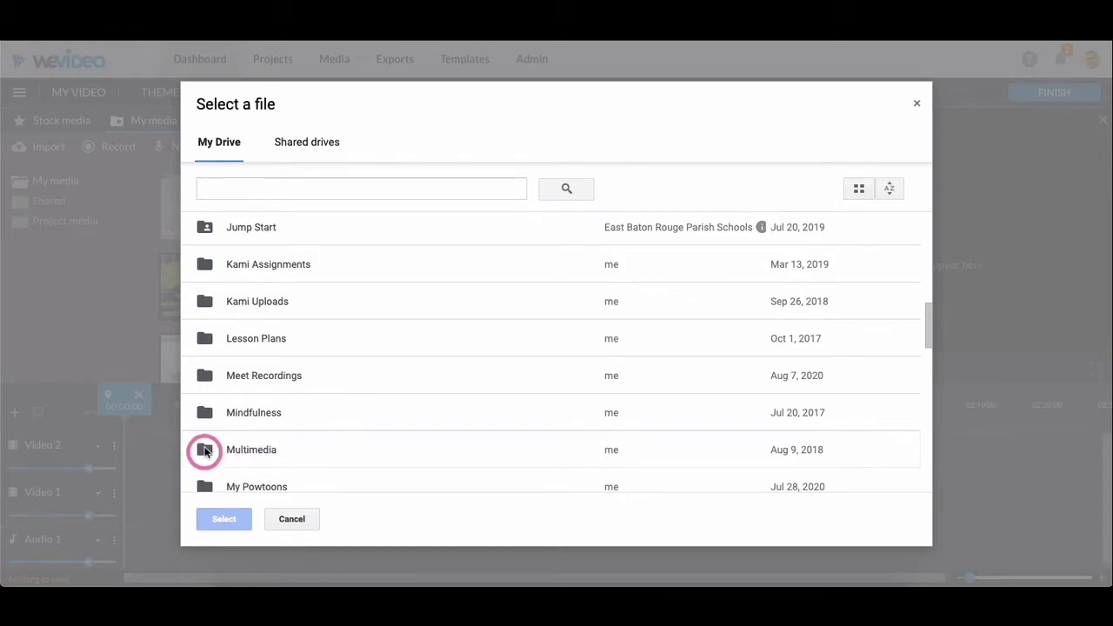
double_click(208, 450)
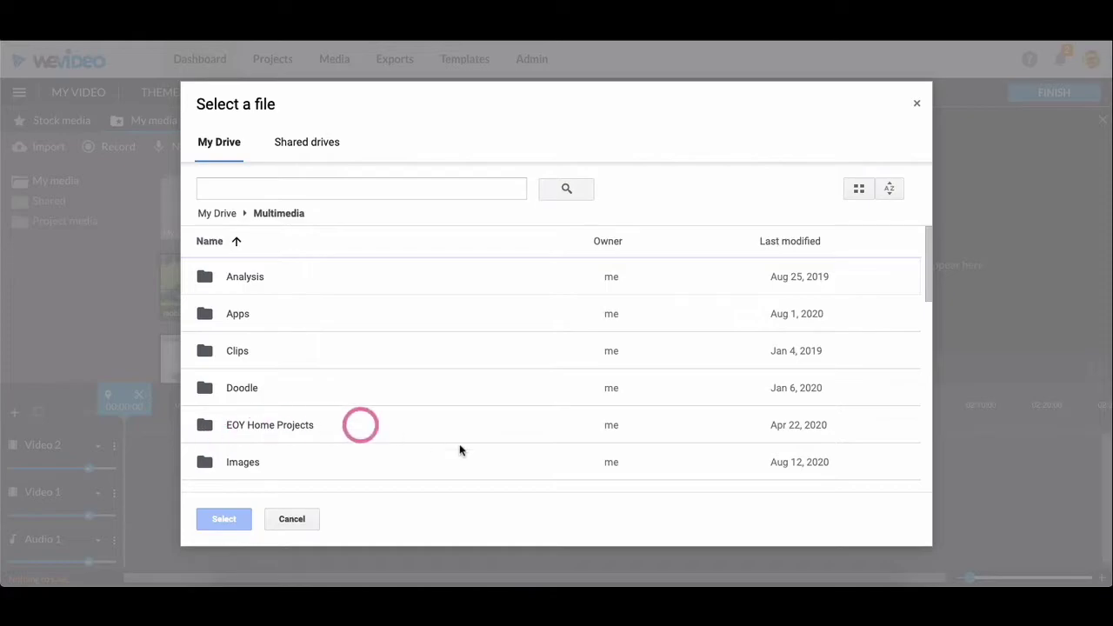
- Select all five images in Multimedia > Images and import them into My media
scroll(487, 449, "down", 10)
scroll(511, 453, "up", 10)
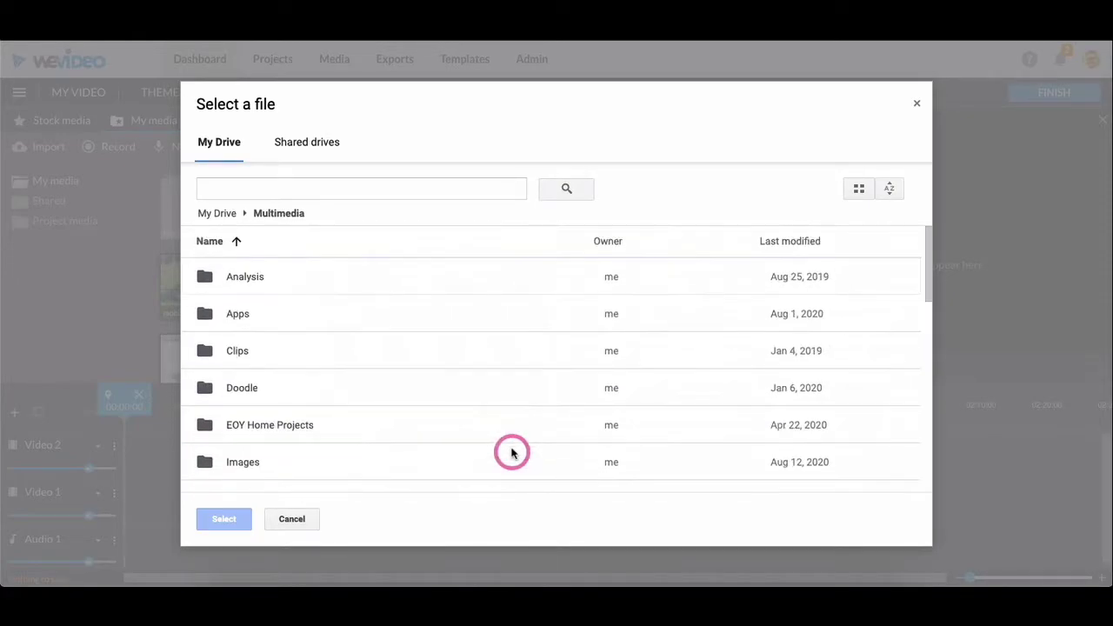
scroll(512, 452, "down", 6)
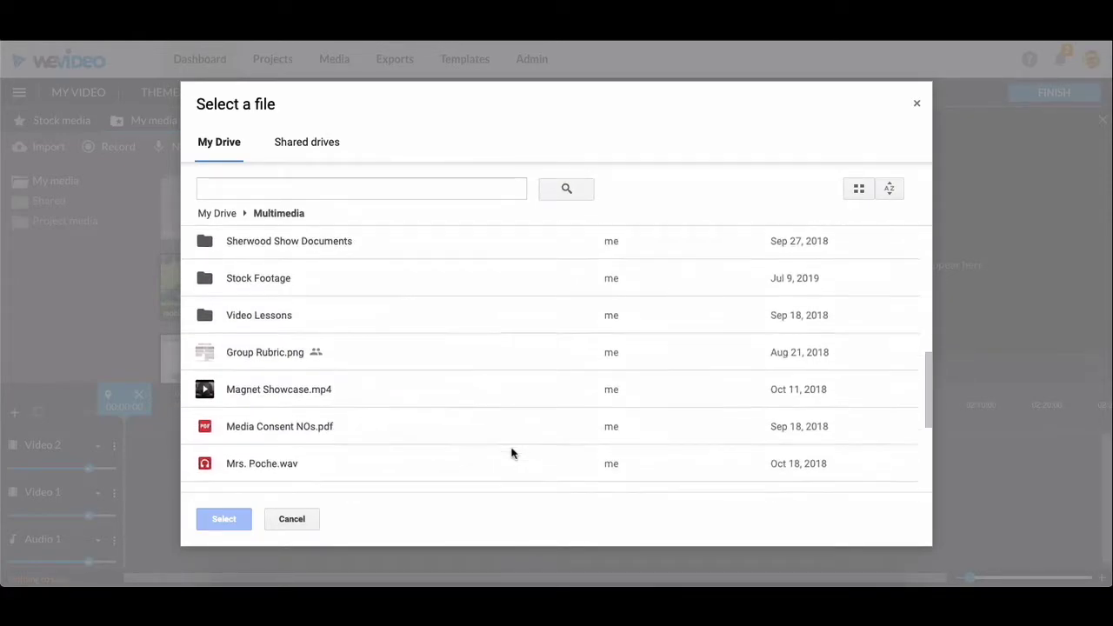
scroll(512, 452, "up", 3)
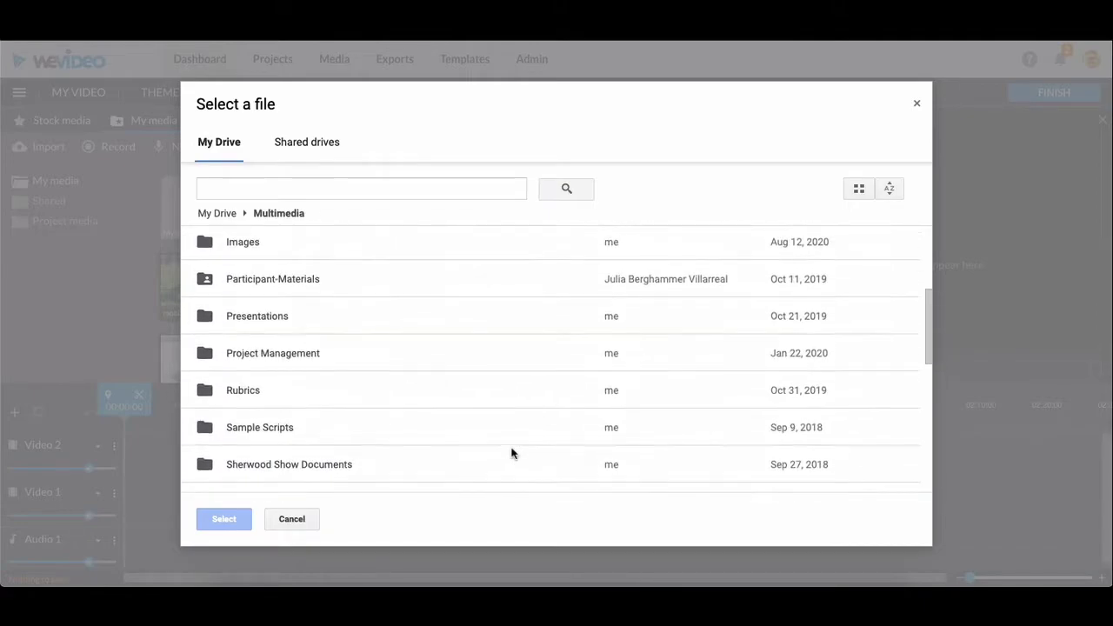
left_click(365, 419)
scroll(402, 370, "up", 2)
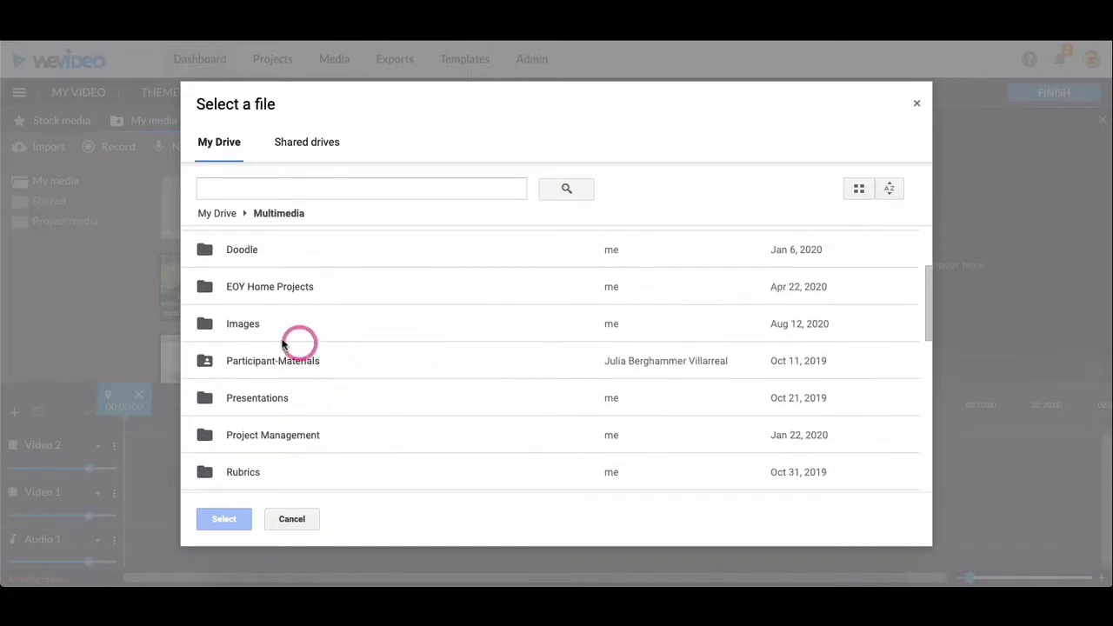
double_click(204, 325)
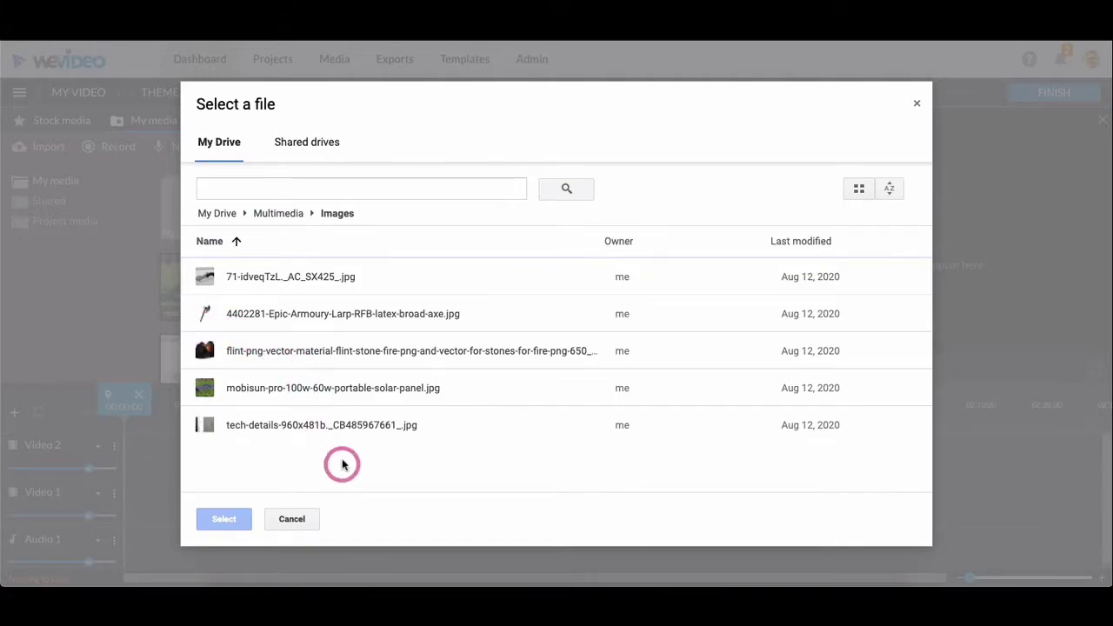
left_click(299, 283)
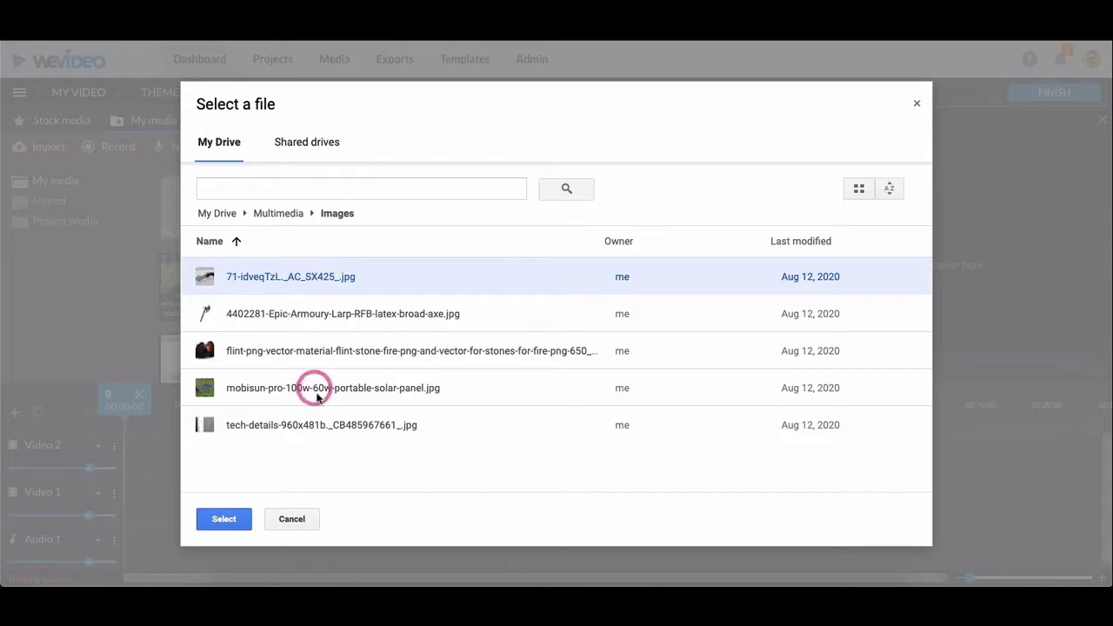
left_click(339, 425, "shift")
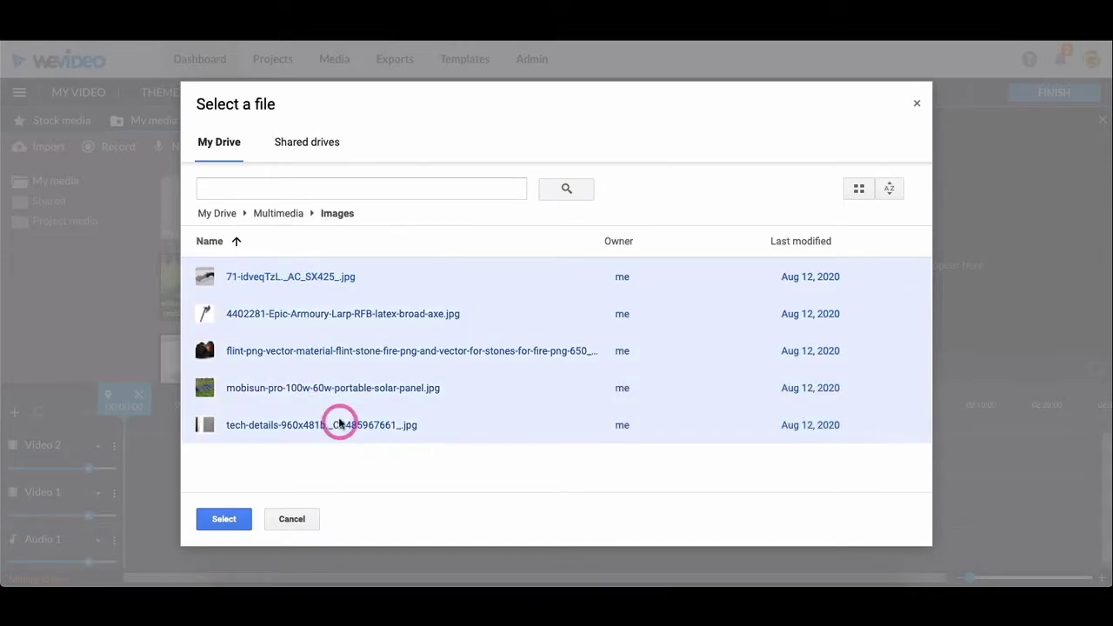
left_click(225, 520)
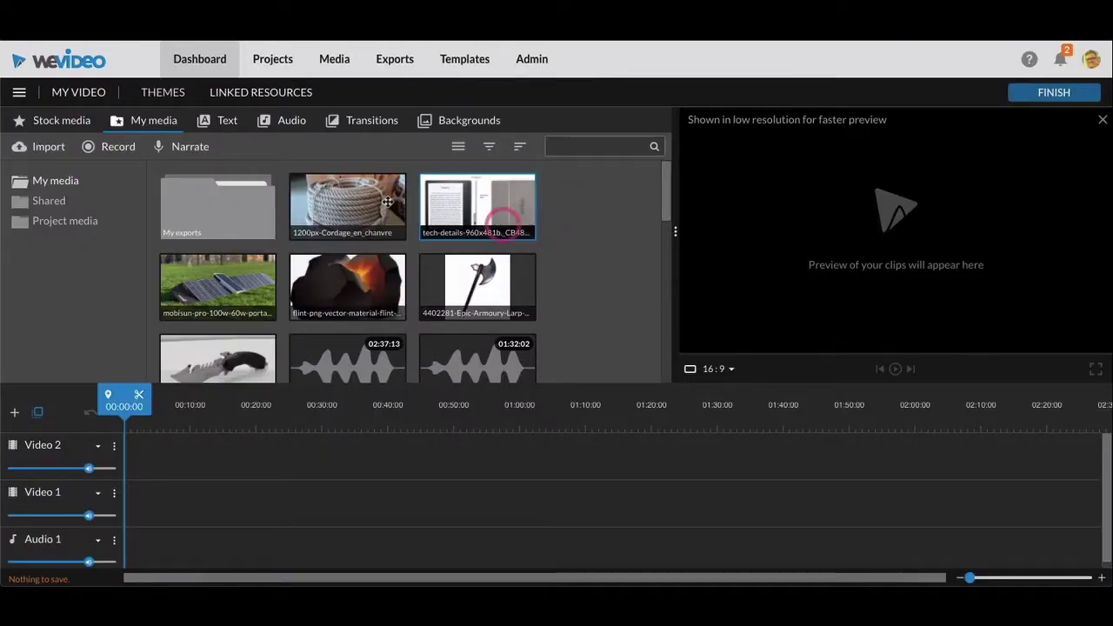
scroll(504, 291, "down", 2)
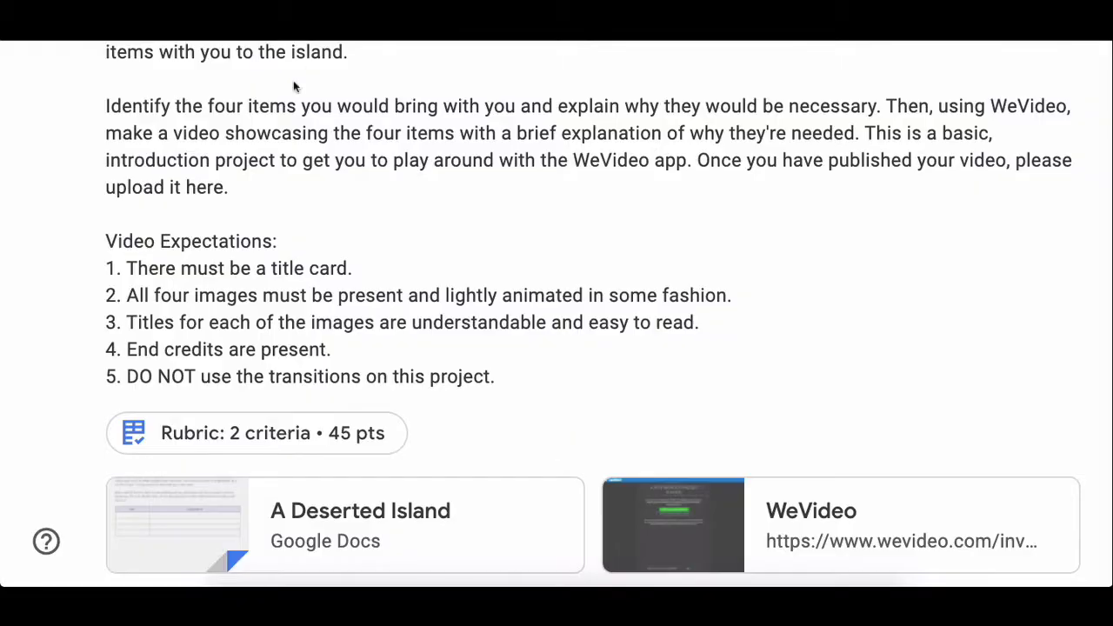
left_click(131, 306)
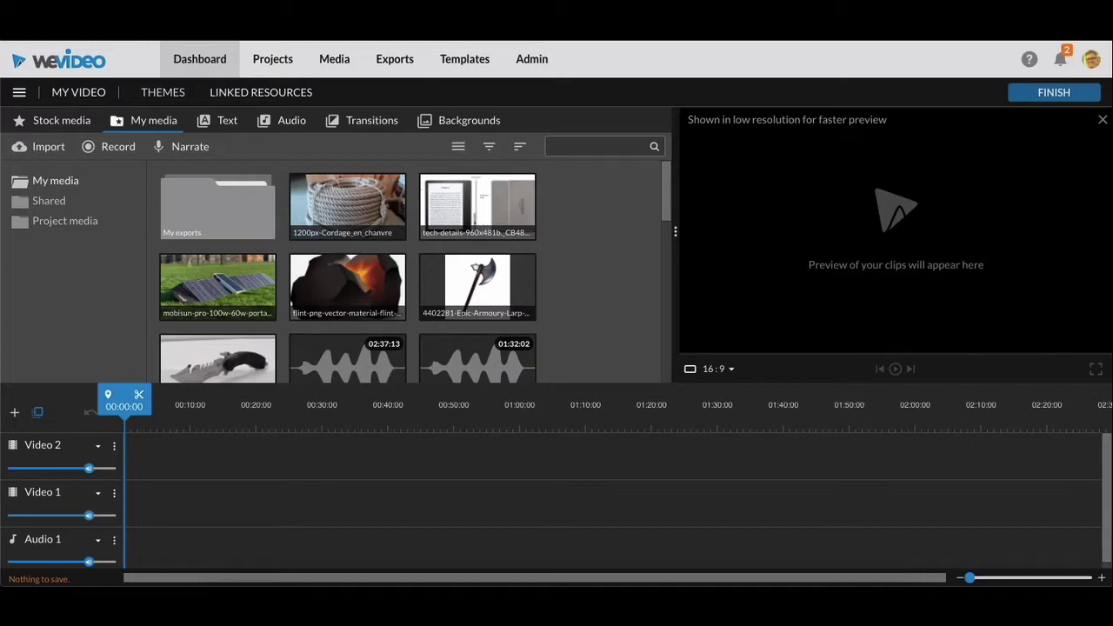
- Browse the Motion text templates, previewing Elegance, Street race, then Bouncy stack - Title
left_click(220, 125)
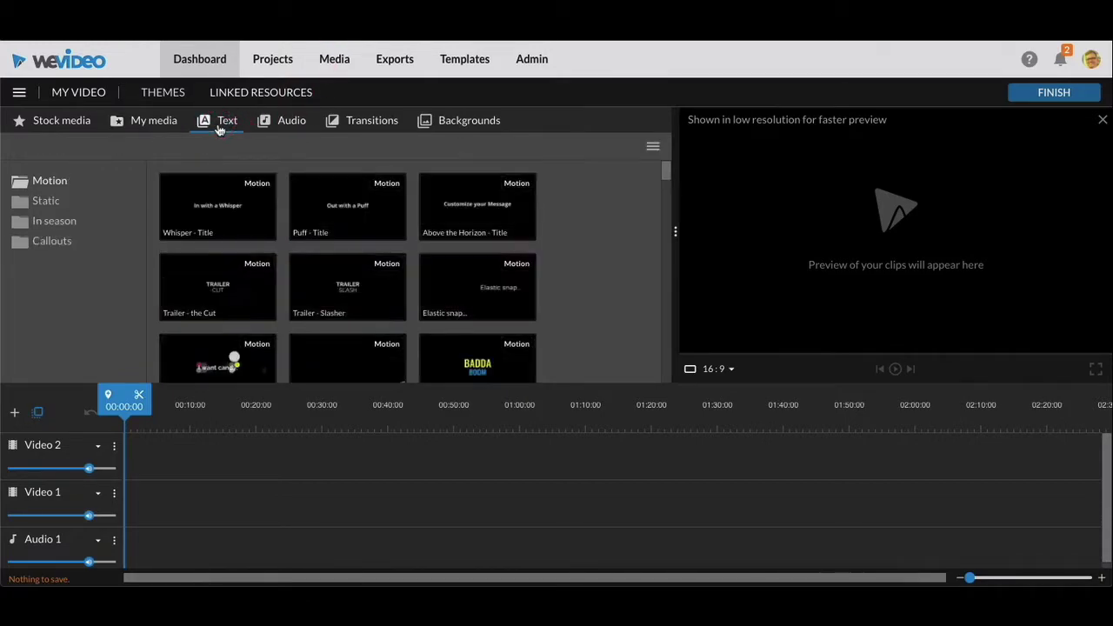
scroll(435, 257, "down", 10)
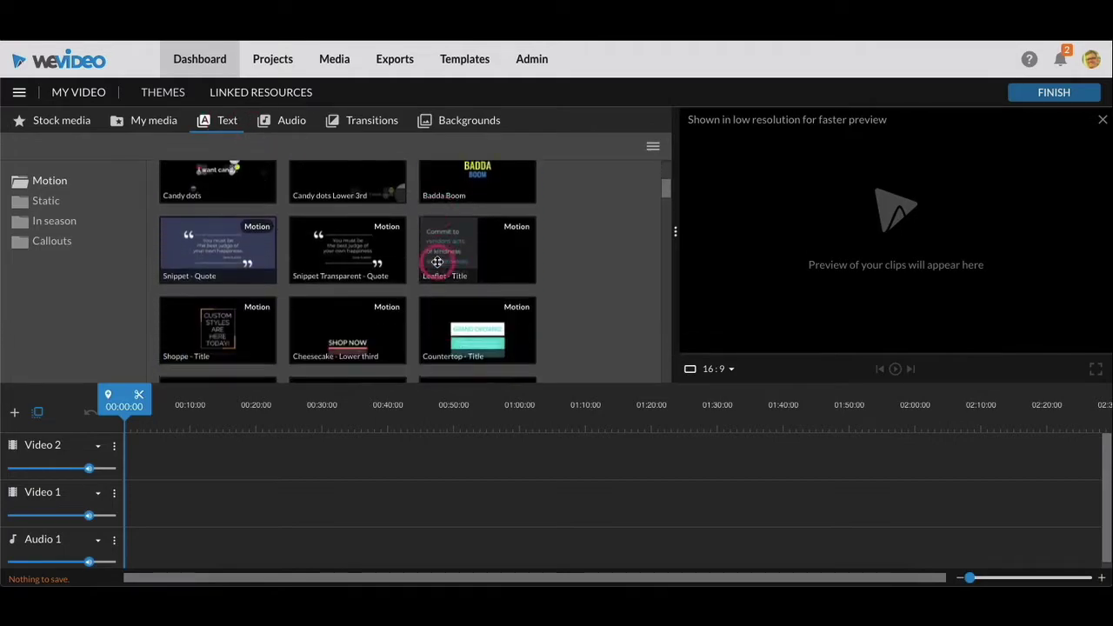
scroll(438, 260, "down", 10)
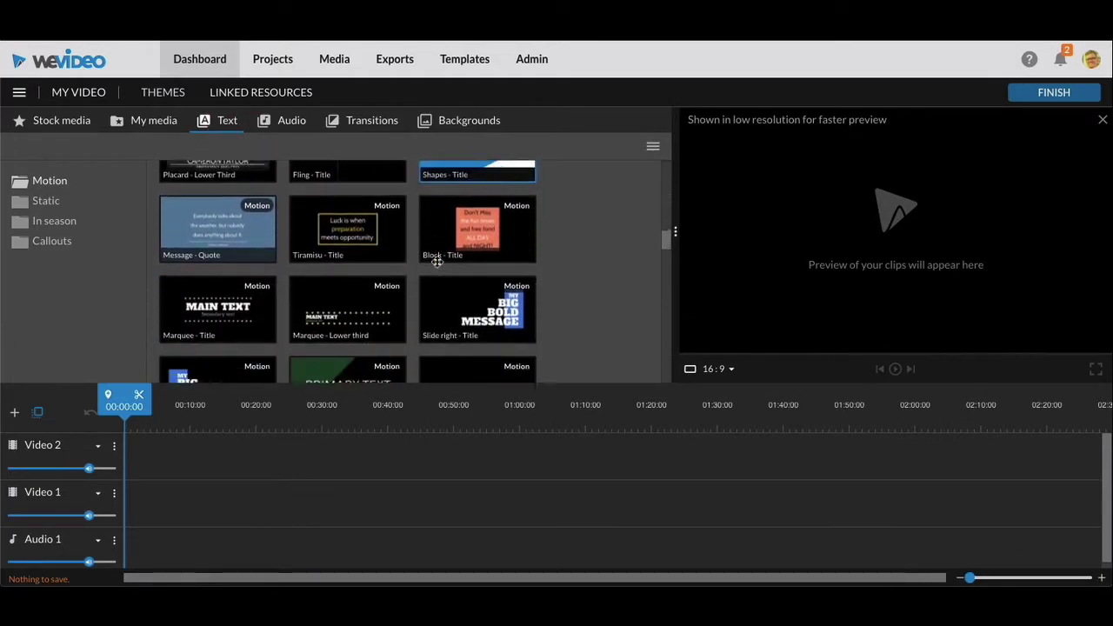
scroll(437, 261, "down", 10)
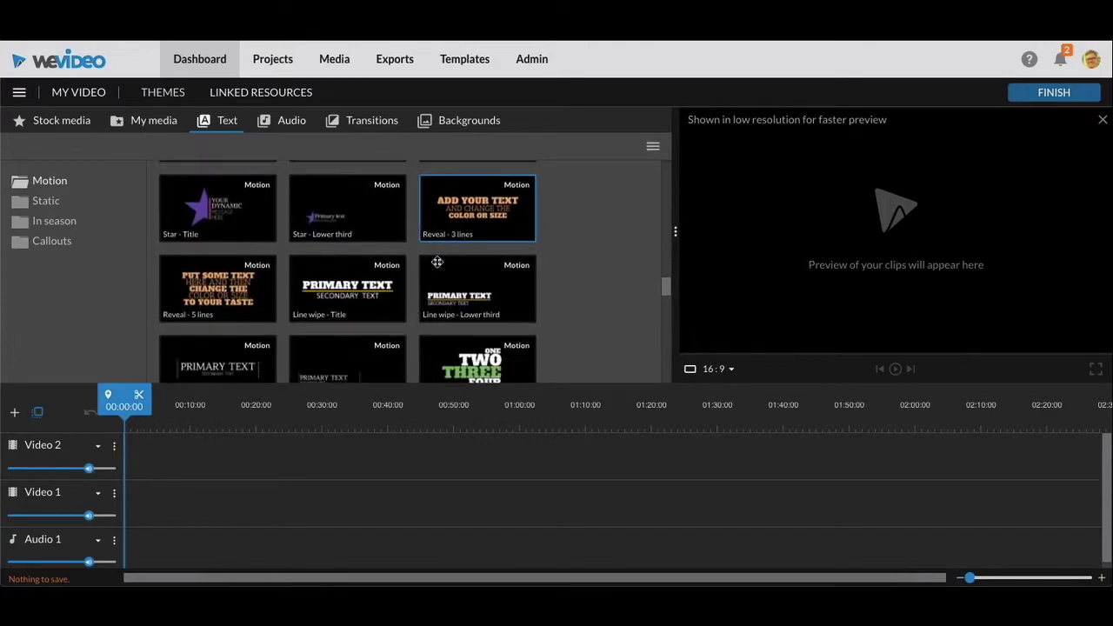
scroll(437, 261, "down", 3)
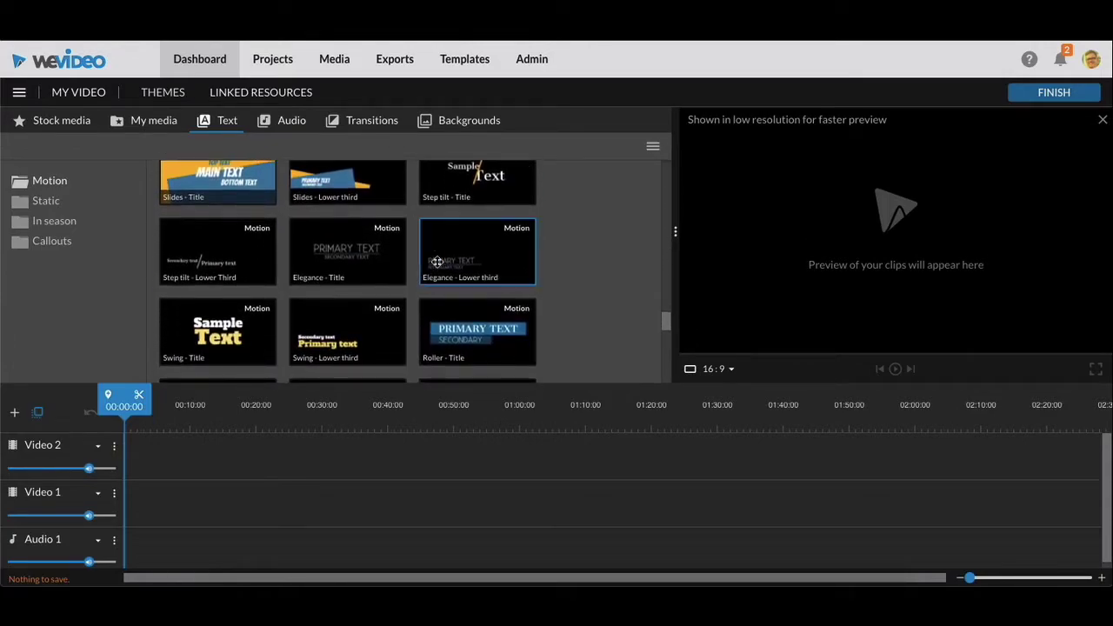
left_click(477, 275)
scroll(477, 276, "down", 6)
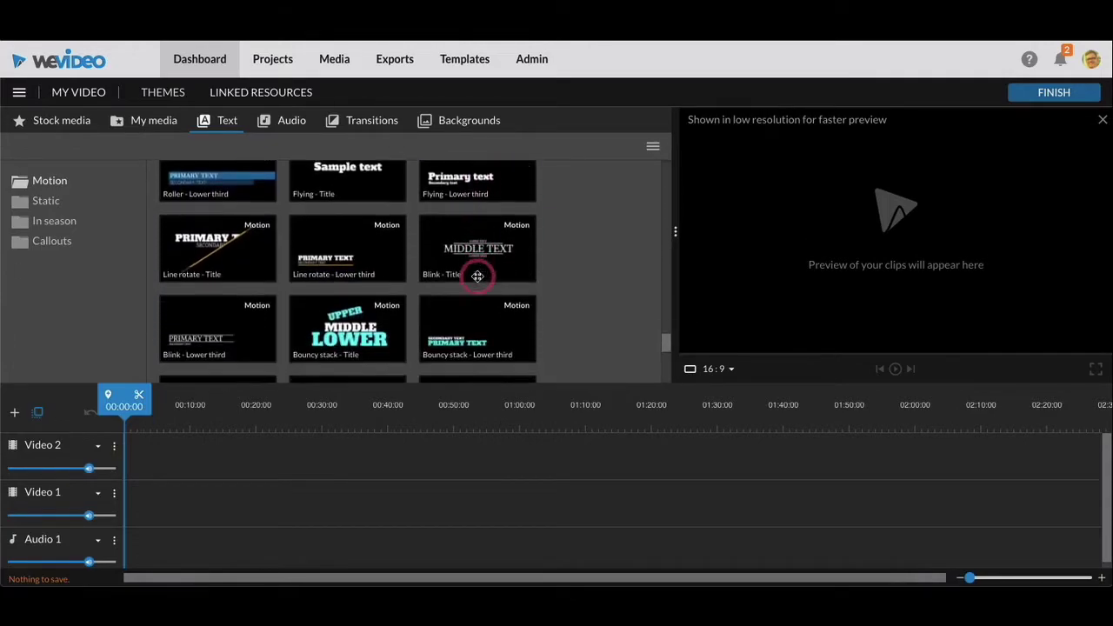
scroll(379, 308, "down", 4)
left_click(379, 307)
scroll(379, 308, "up", 2)
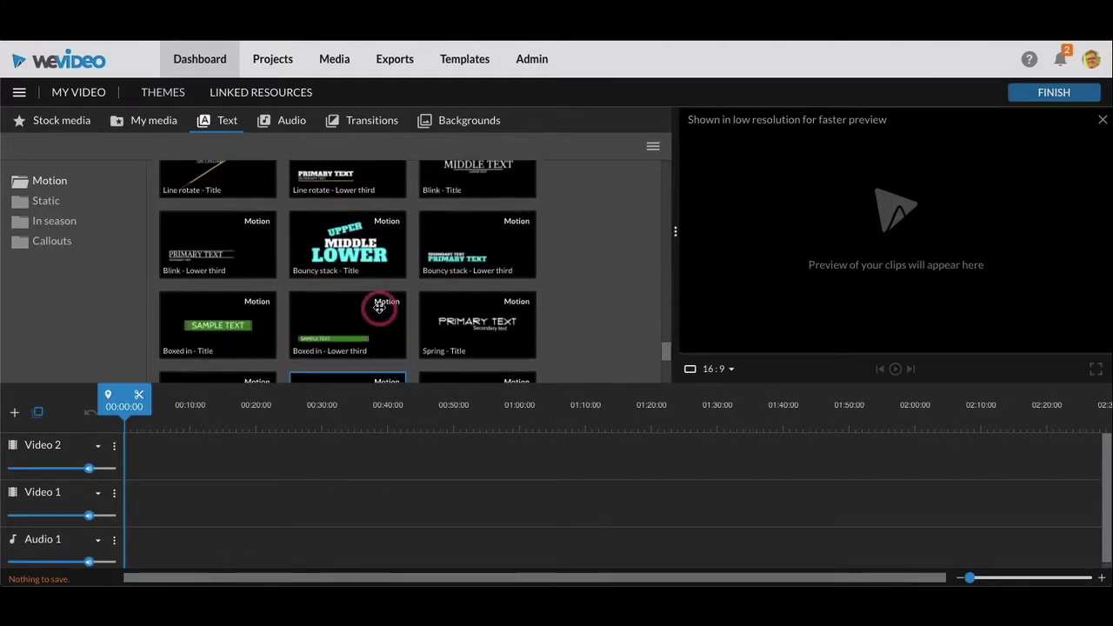
left_click(324, 266)
- Place Bouncy stack - Title at 0:00 on Video 1 and play it through
left_click_drag(323, 266, 125, 512)
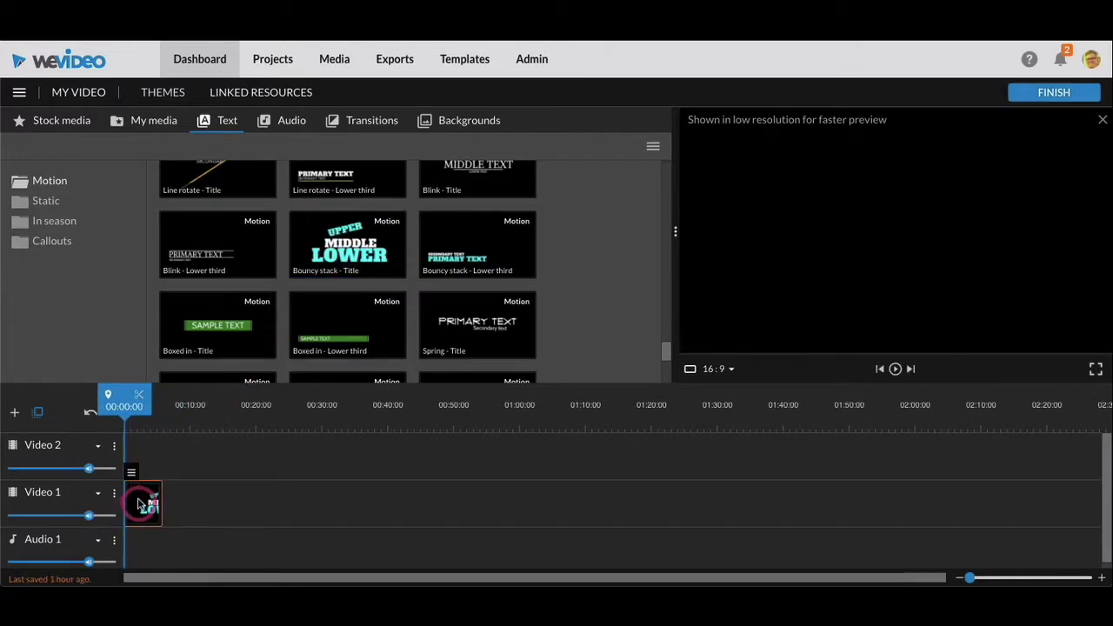
left_click(141, 498)
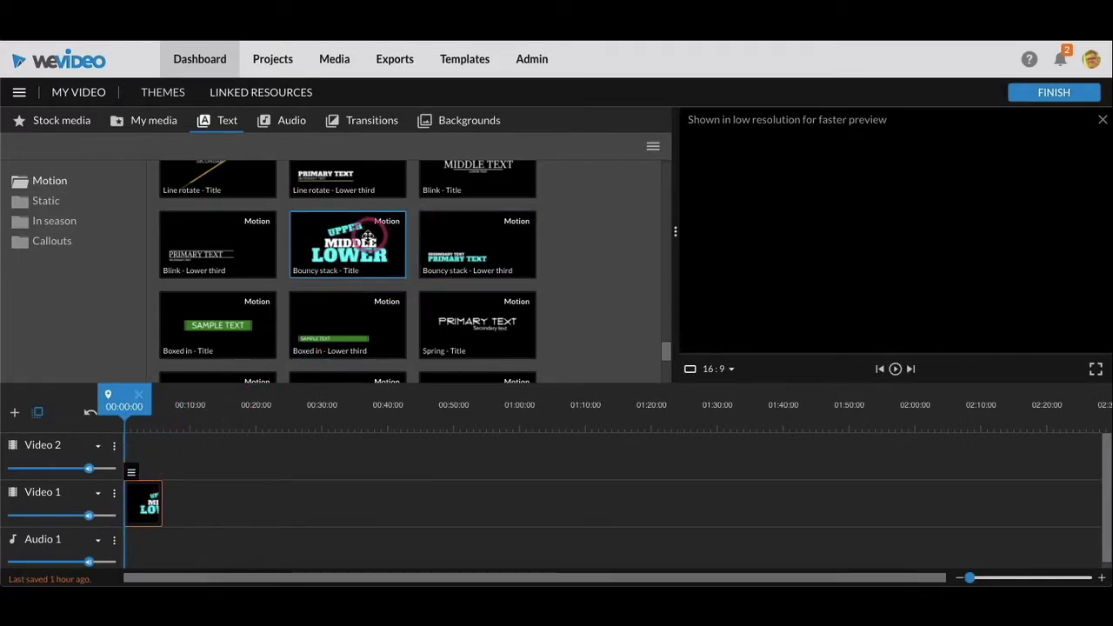
key("Delete")
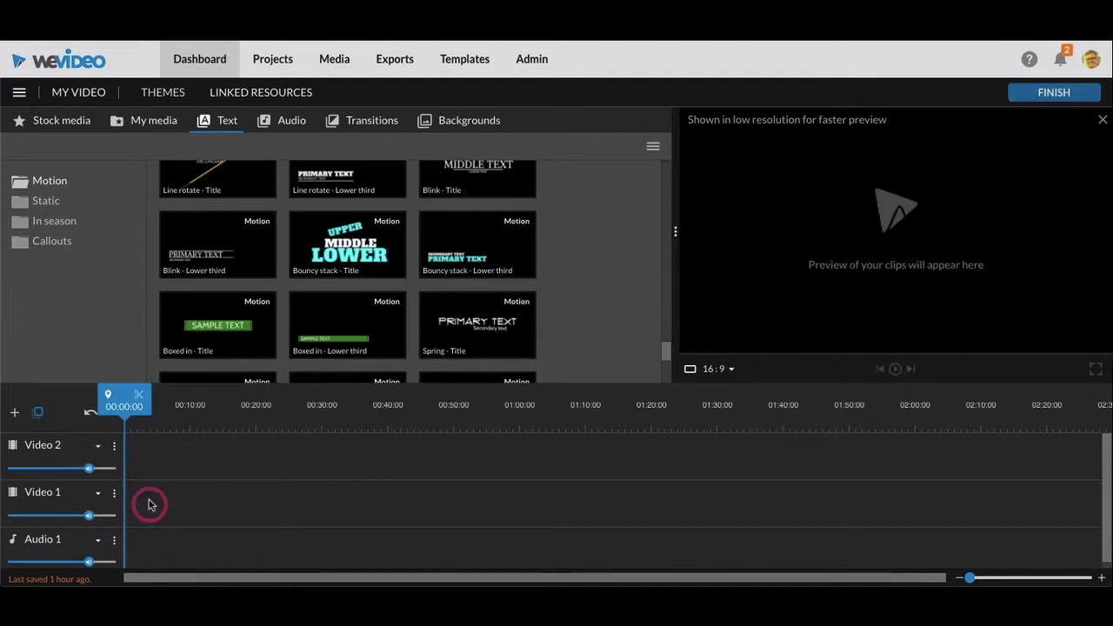
left_click(349, 236)
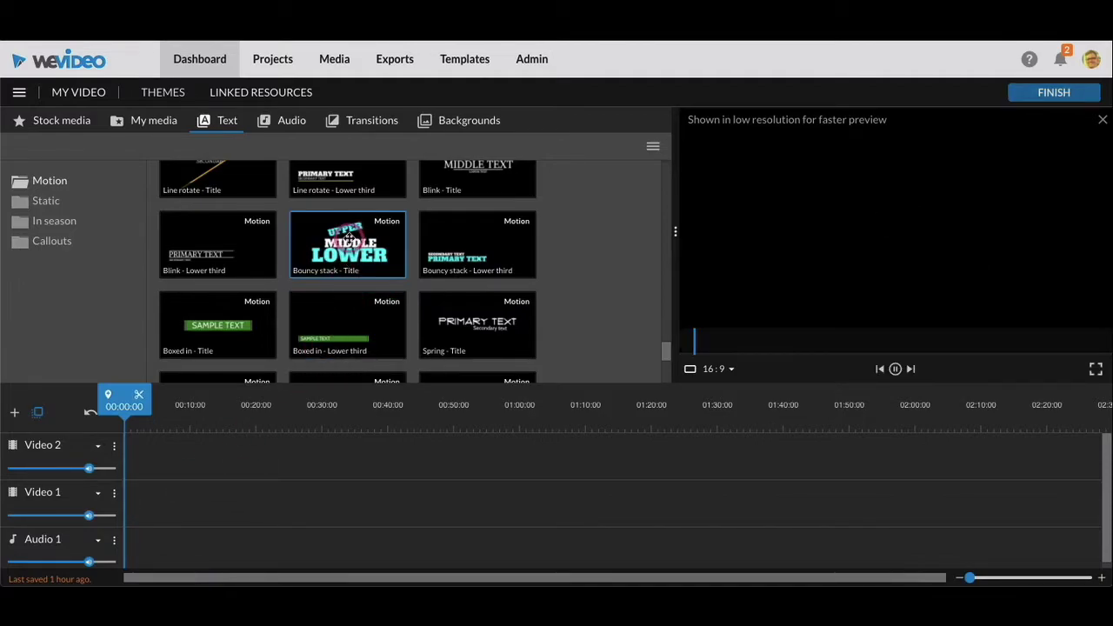
left_click_drag(341, 259, 156, 497)
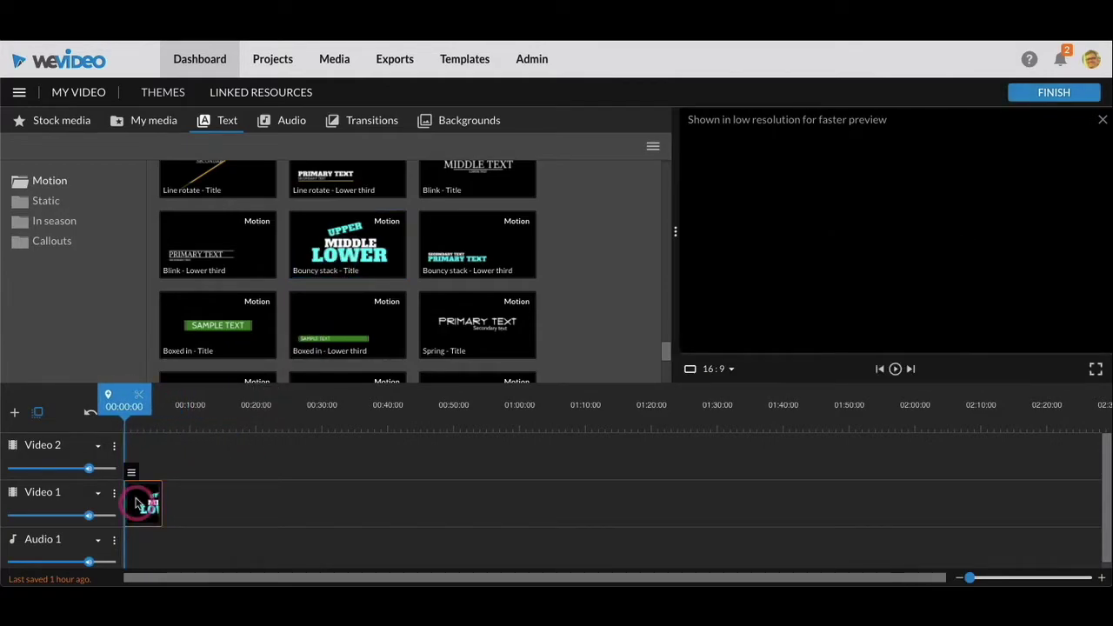
left_click(895, 368)
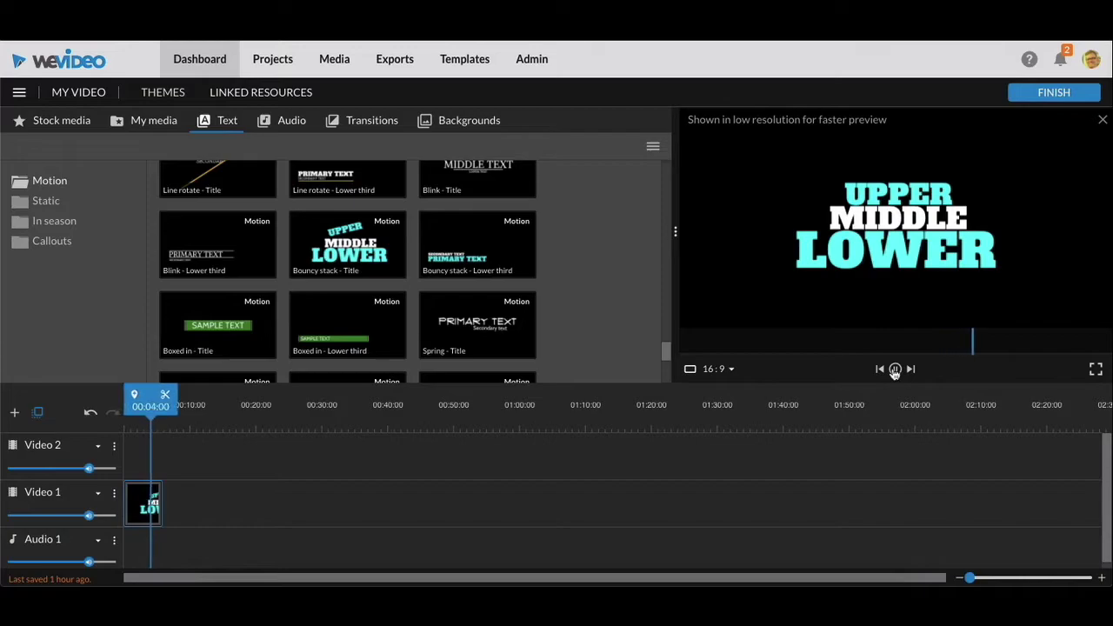
left_click(895, 369)
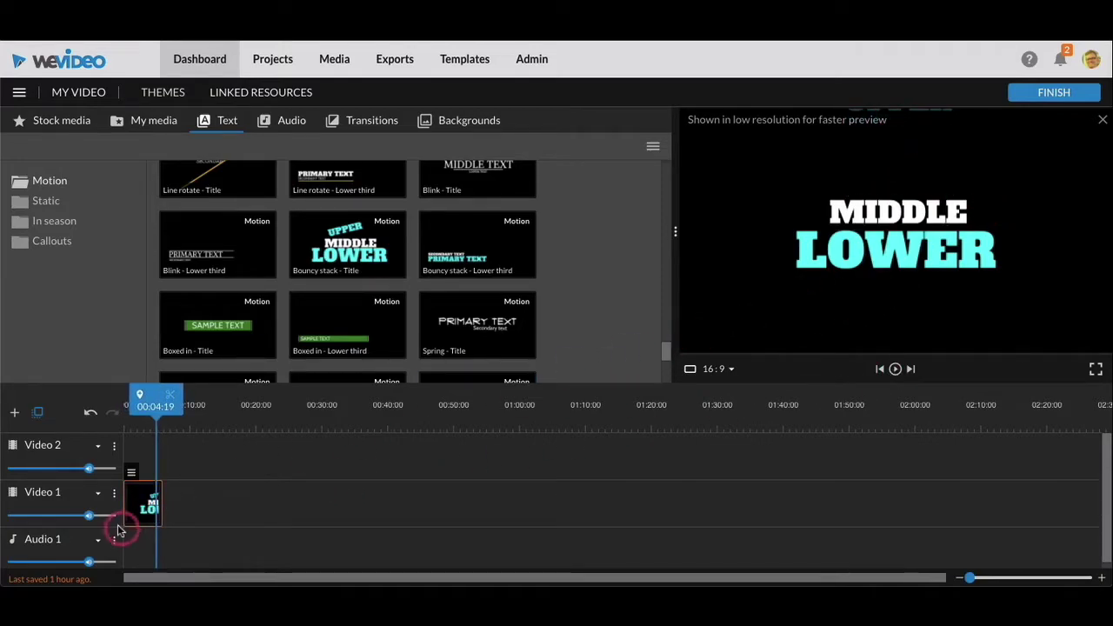
- Change the title lines to 'I'm Stranded', 'On a', 'Deserted Island' and save the changes
double_click(145, 499)
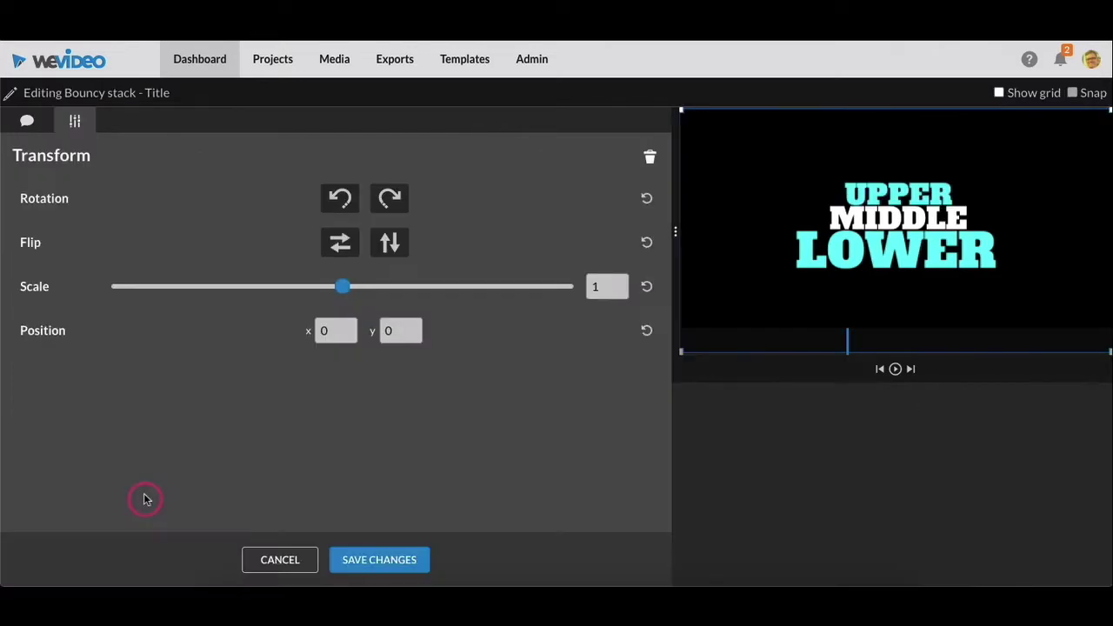
left_click(28, 123)
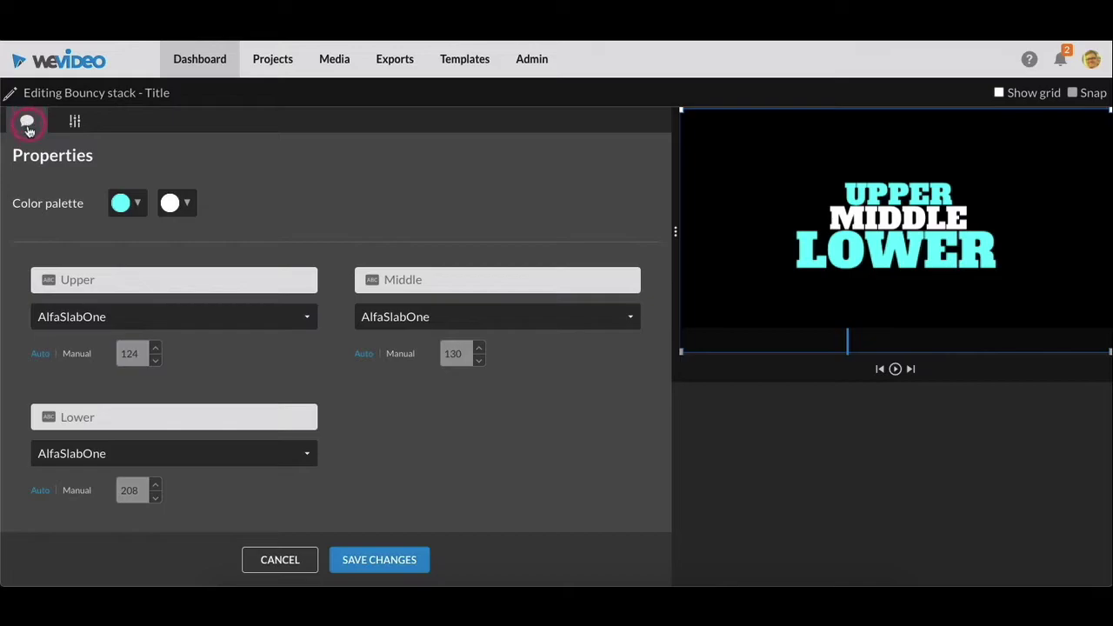
double_click(119, 278)
key("BackSpace")
type("I'm Stranded")
double_click(435, 279)
type("On a")
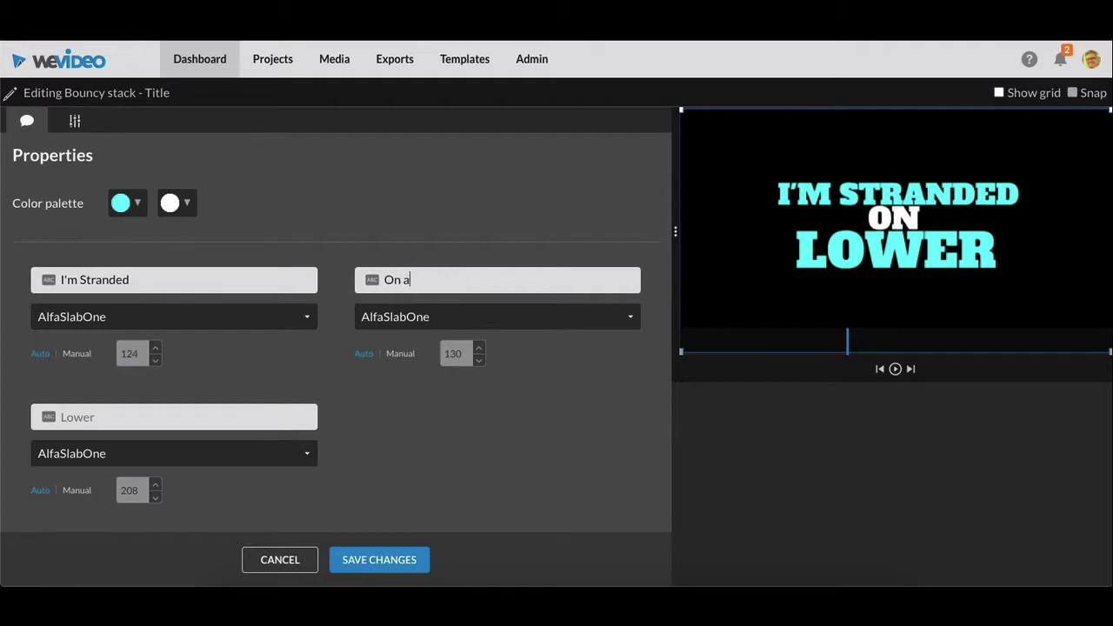
double_click(131, 416)
type("Deserted Island")
left_click(374, 406)
left_click(379, 559)
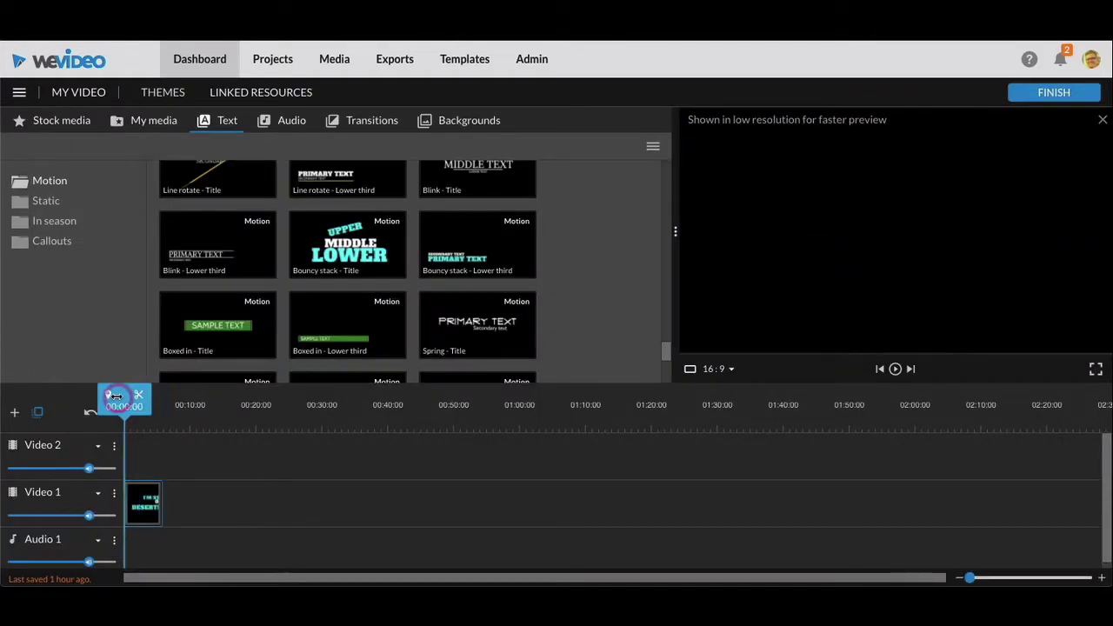
- Play the project, then drag the 1200px-Cordage_en_chanvre rope image onto Video 1 after the title
left_click(895, 369)
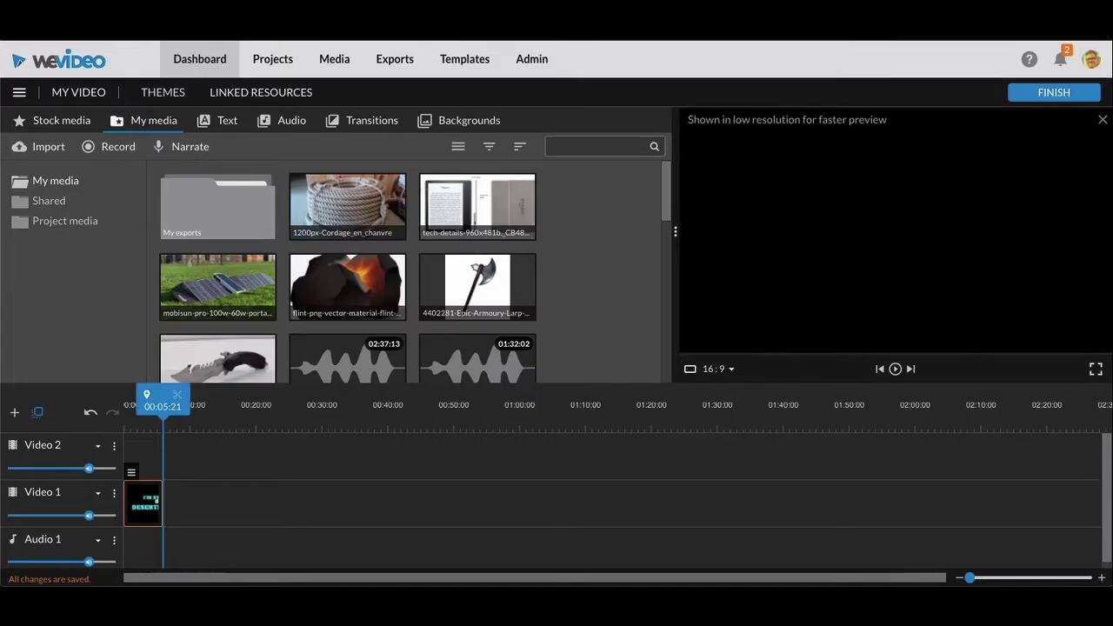
left_click(328, 211)
left_click_drag(328, 211, 177, 506)
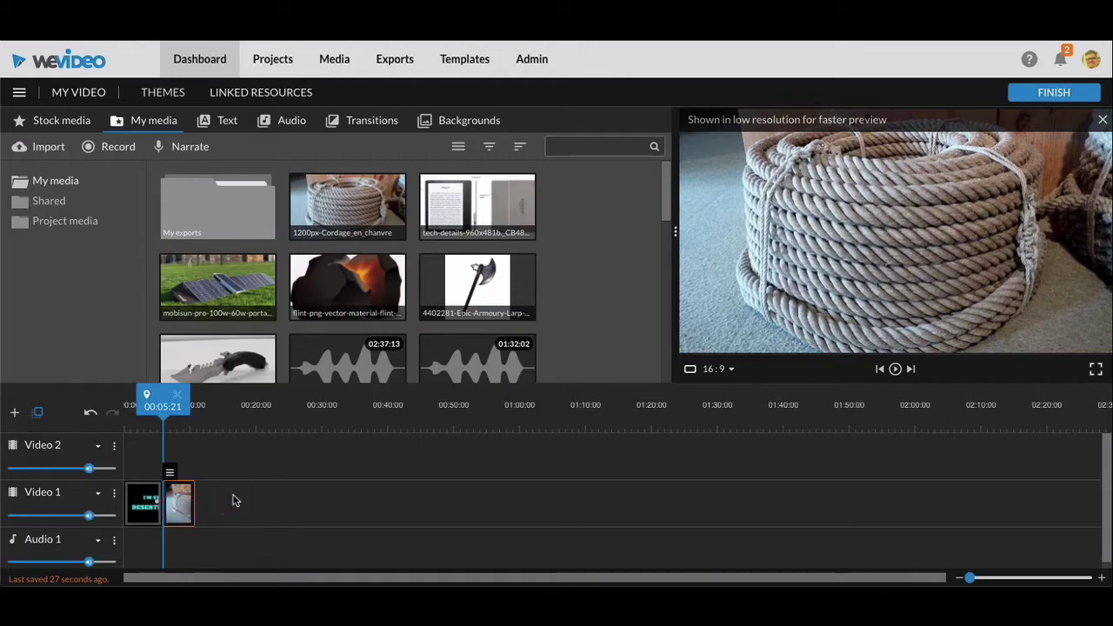
left_click(170, 473)
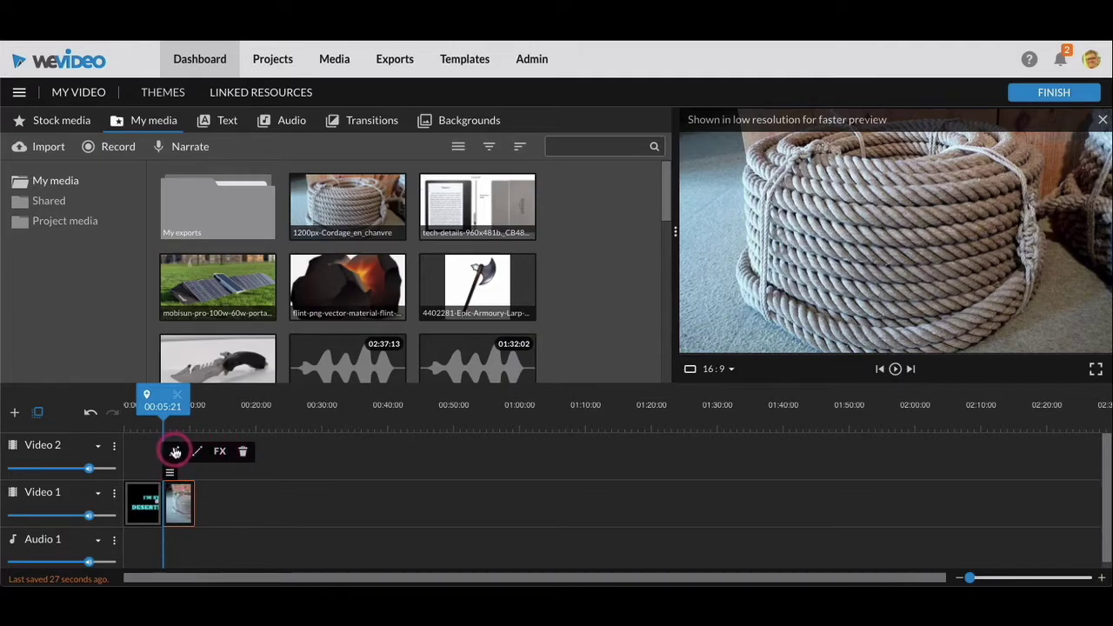
left_click(177, 496)
- Scale the rope clip down to 0.85 and switch on Blurred background
double_click(177, 497)
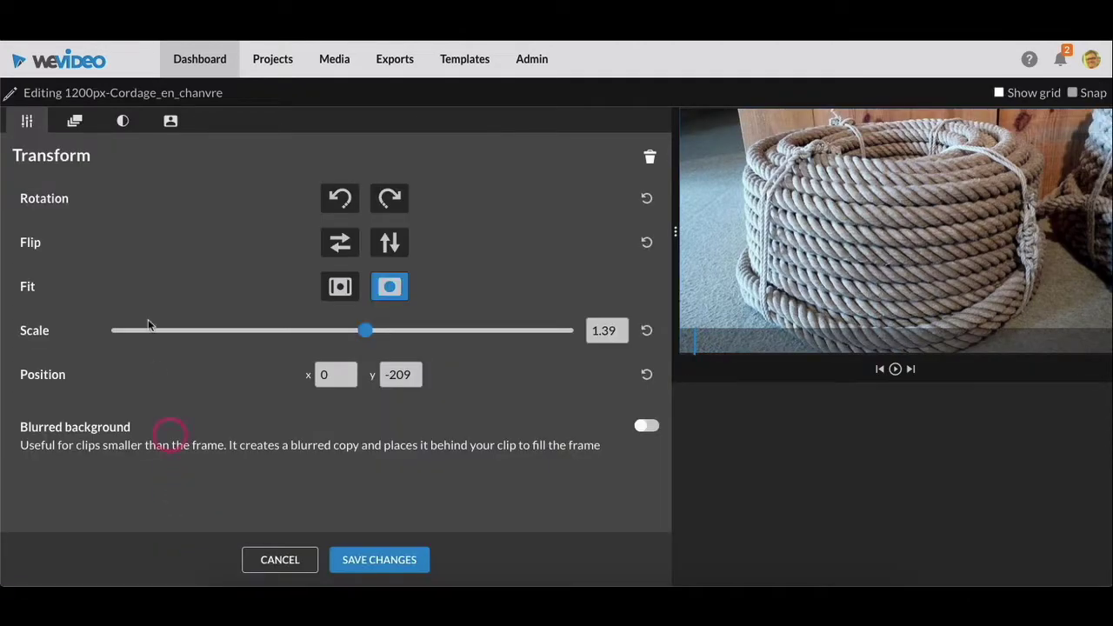
left_click(347, 330)
left_click_drag(365, 333, 310, 358)
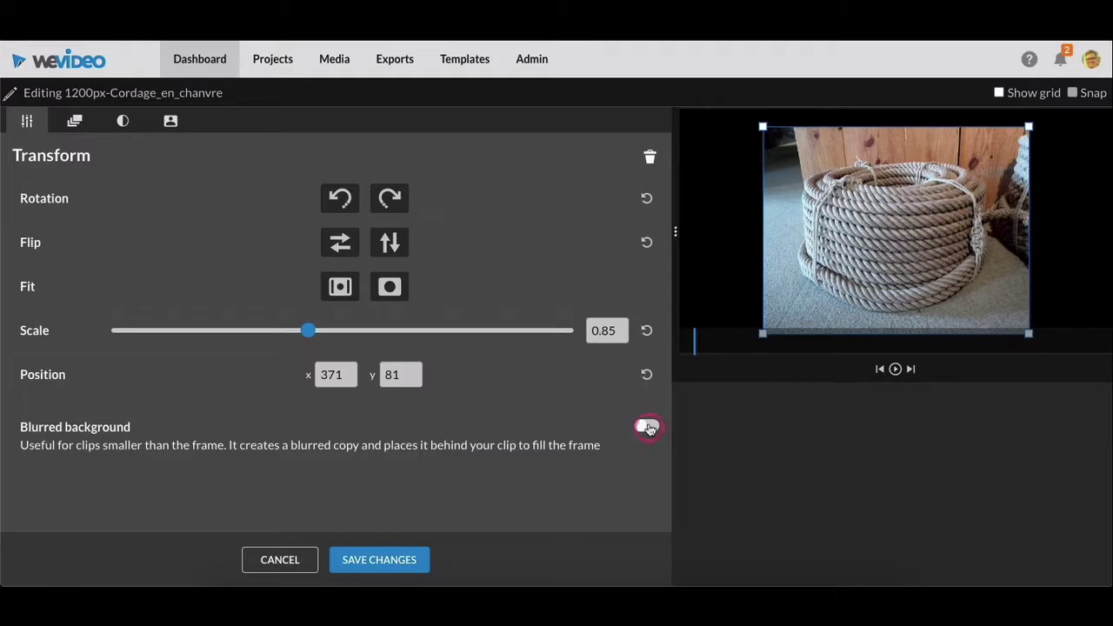
left_click(646, 427)
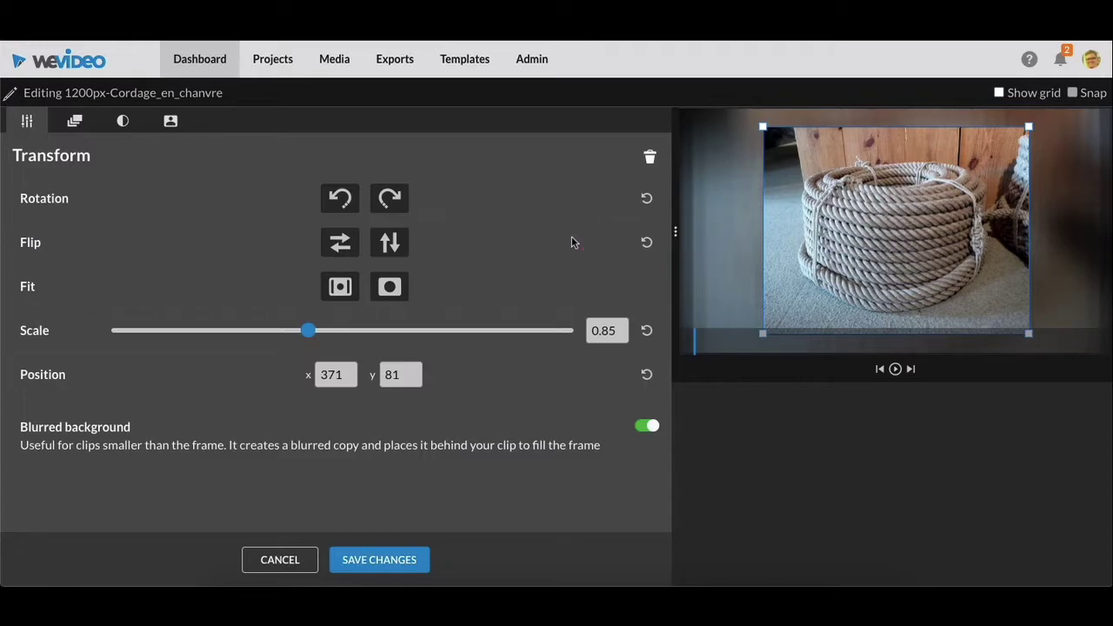
- Set the animation's start by moving the rope image left to -8, 118
left_click(76, 124)
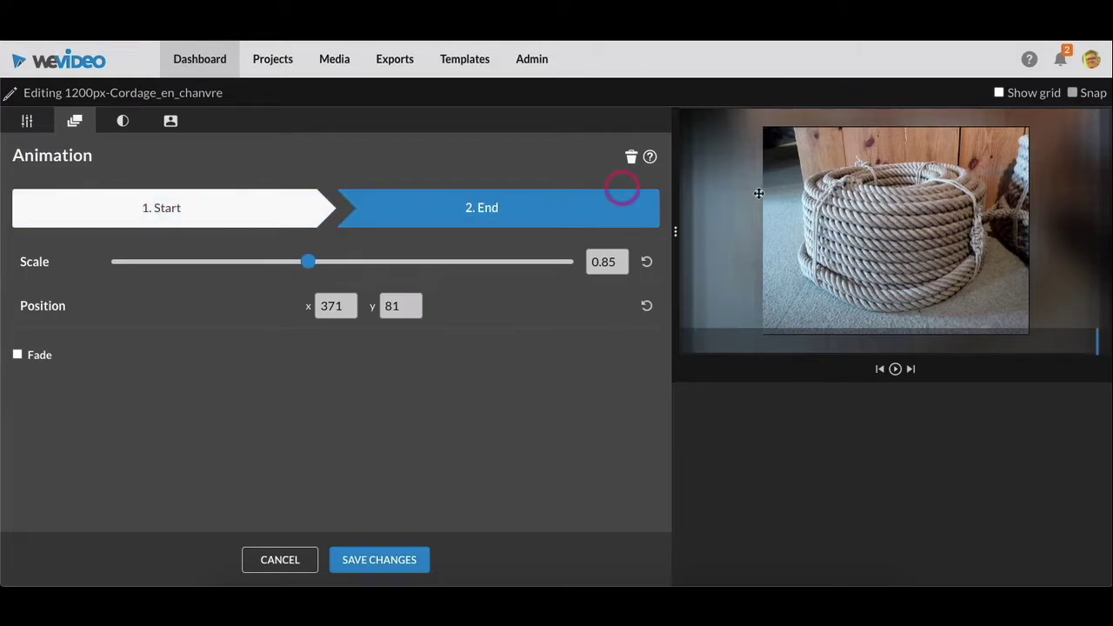
left_click(901, 218)
left_click(873, 218)
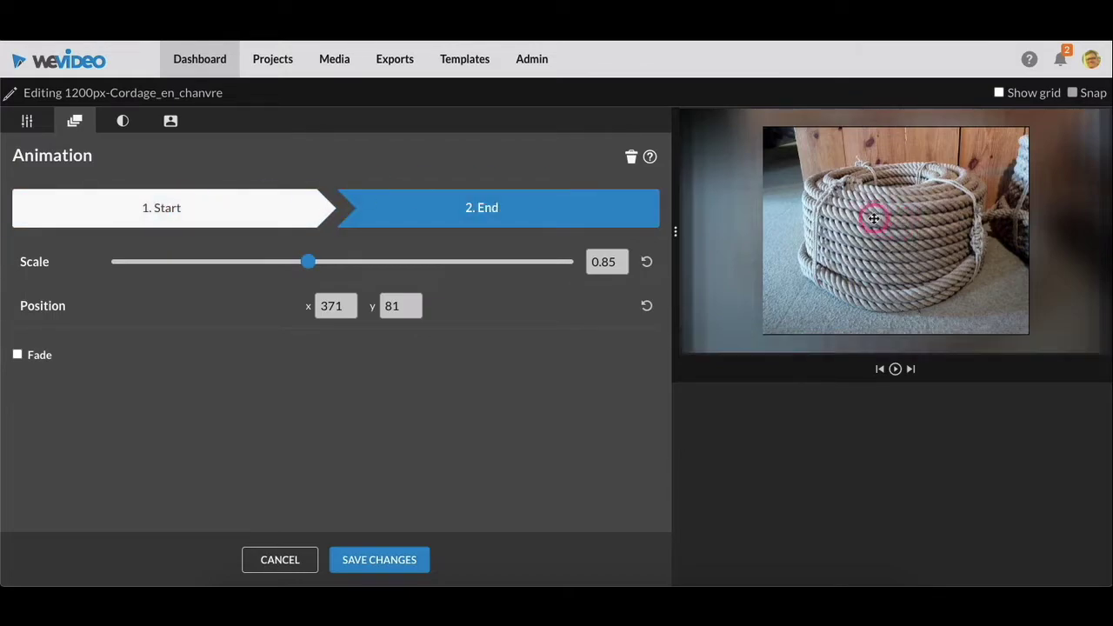
left_click_drag(874, 217, 779, 254)
- Move the image right to 741, 91 for the end position and save the clip
left_click(472, 207)
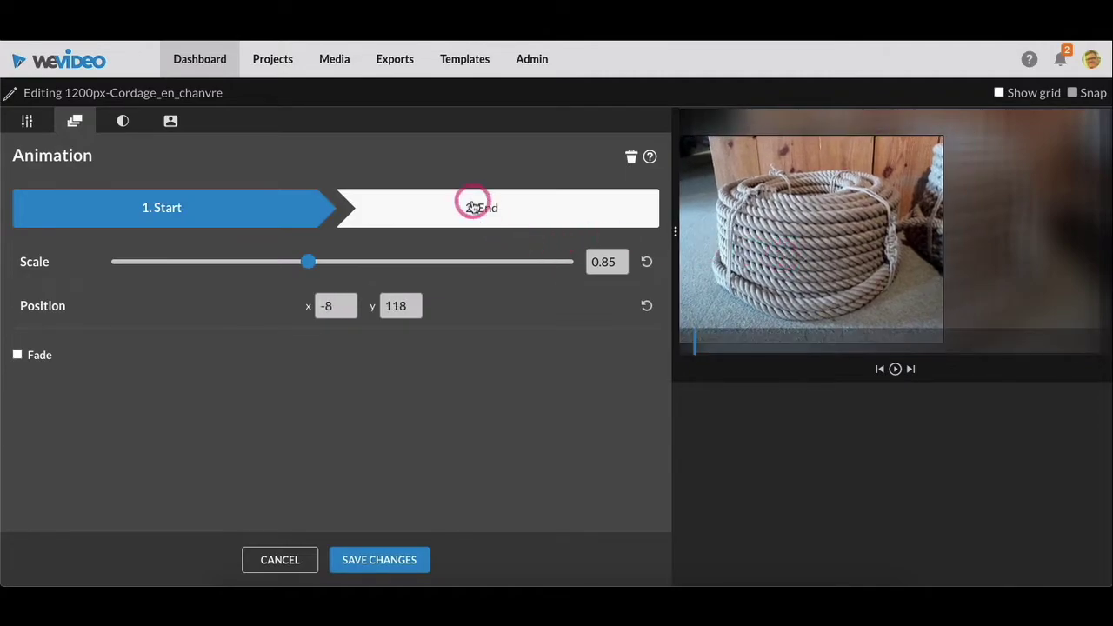
left_click(1057, 256)
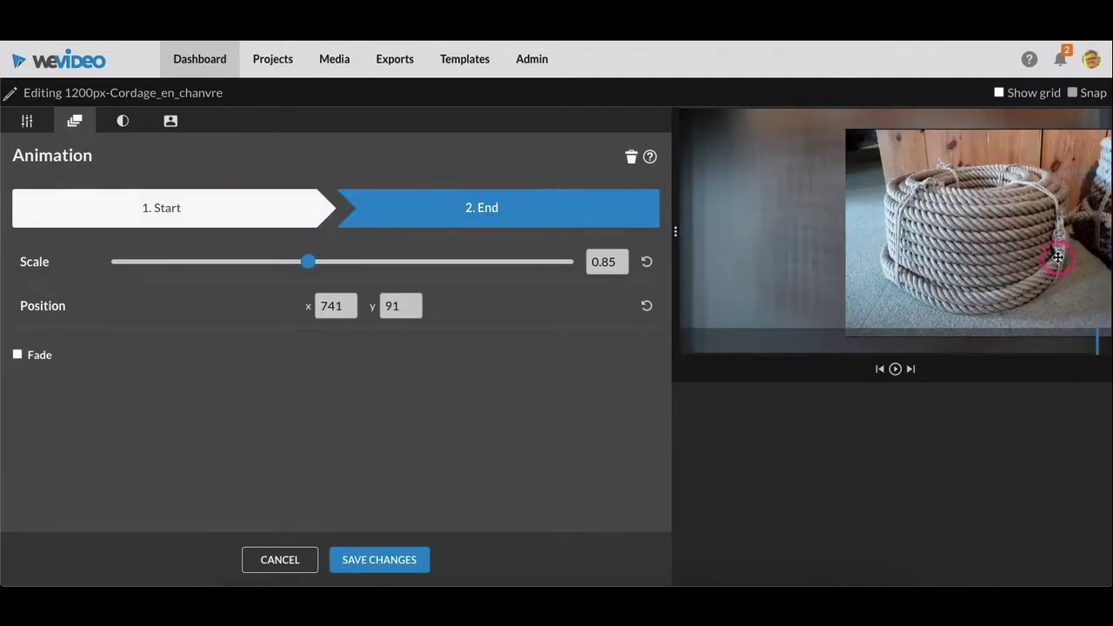
left_click(206, 205)
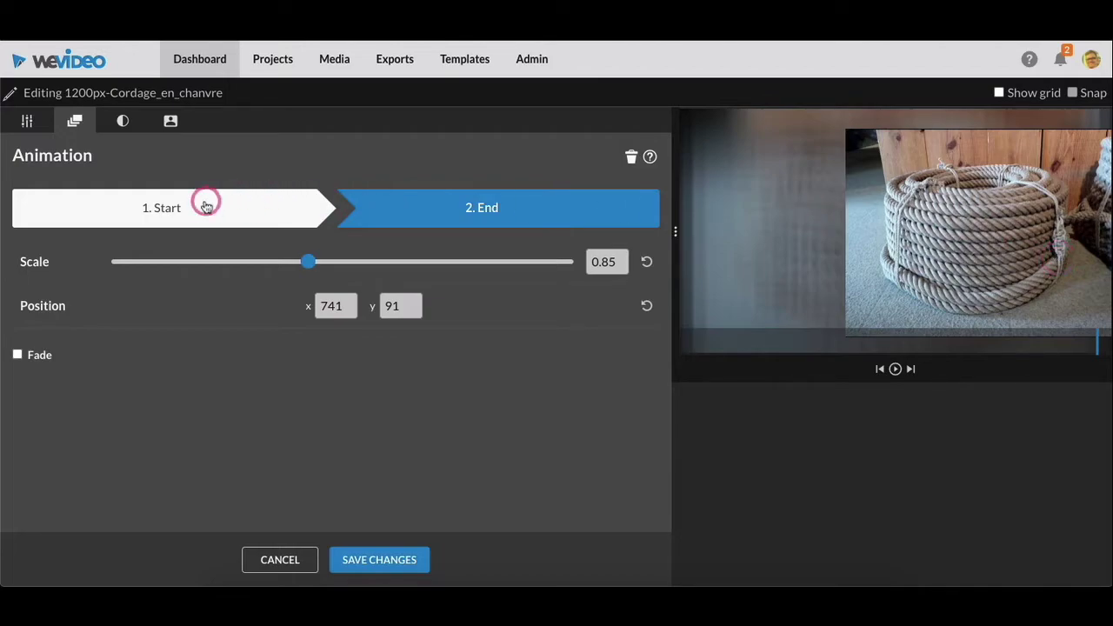
left_click(436, 203)
left_click(798, 250)
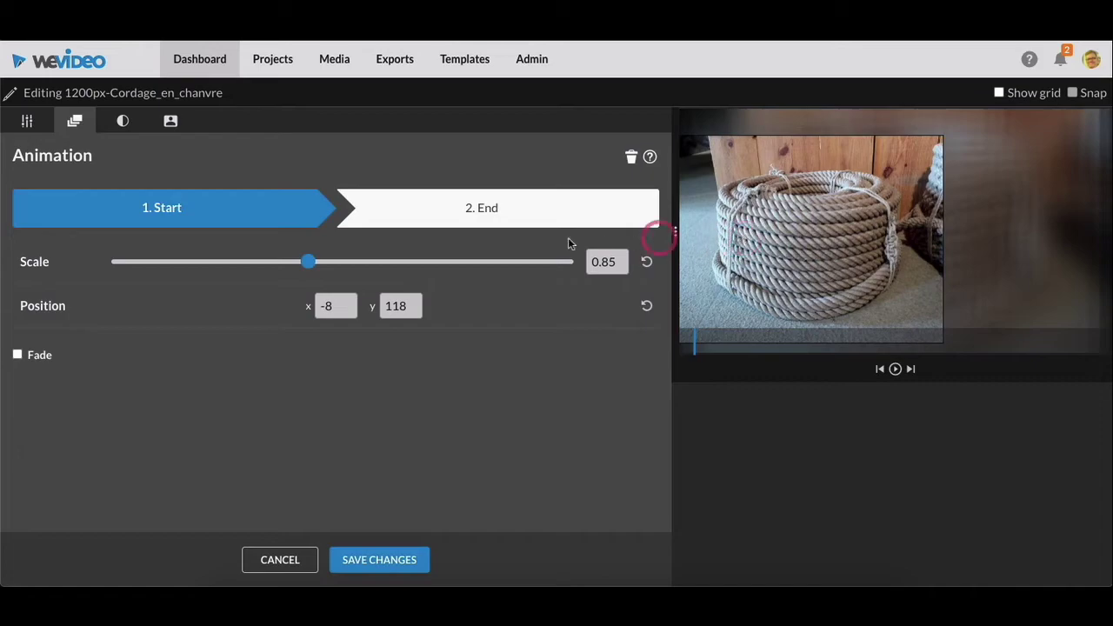
left_click(490, 208)
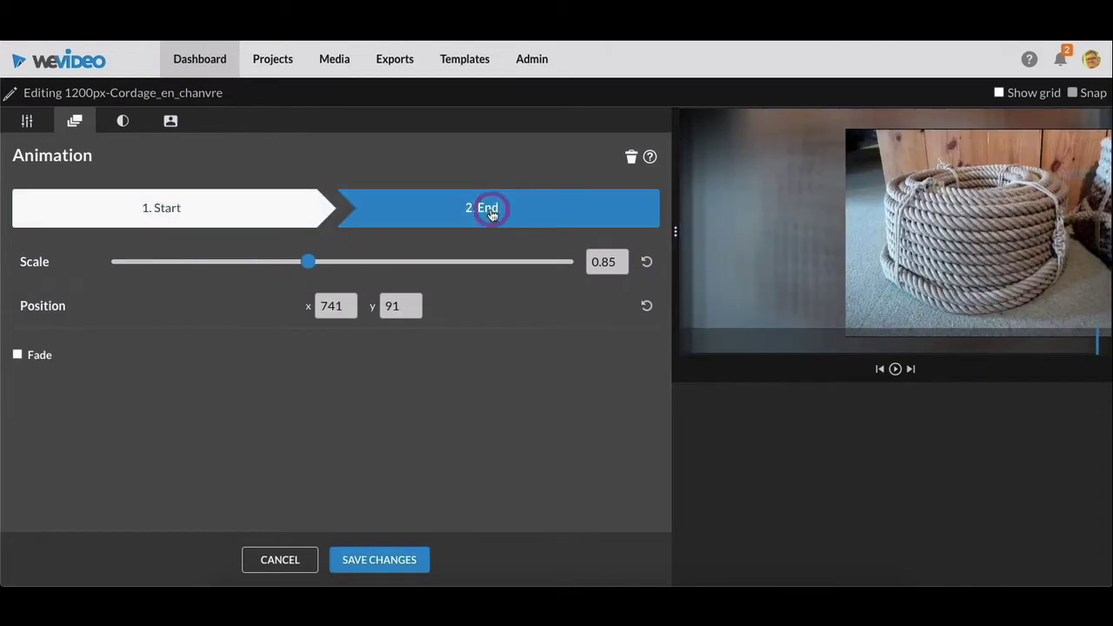
left_click(393, 562)
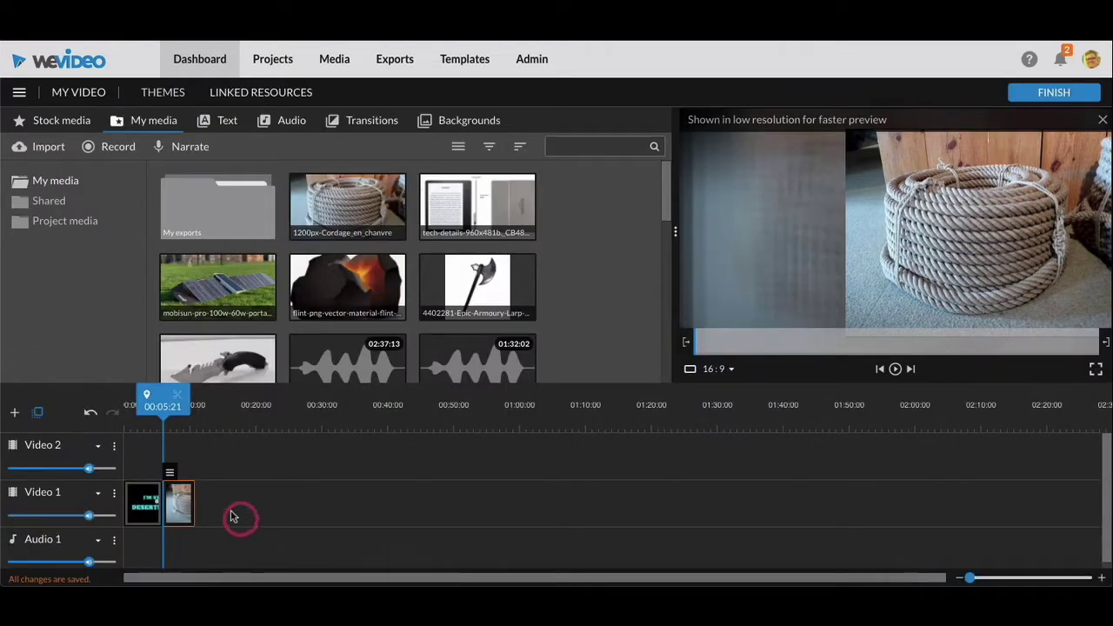
- Animate the rope image from scale 0.61 in the lower left to a 1.56 close-up, and save
left_click(895, 370)
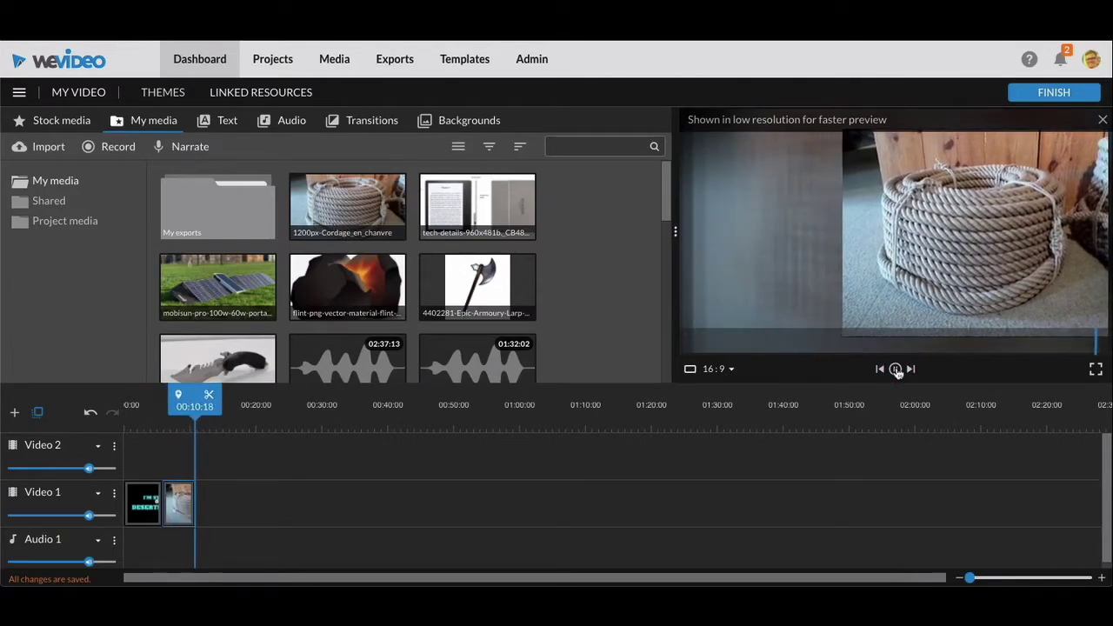
double_click(176, 509)
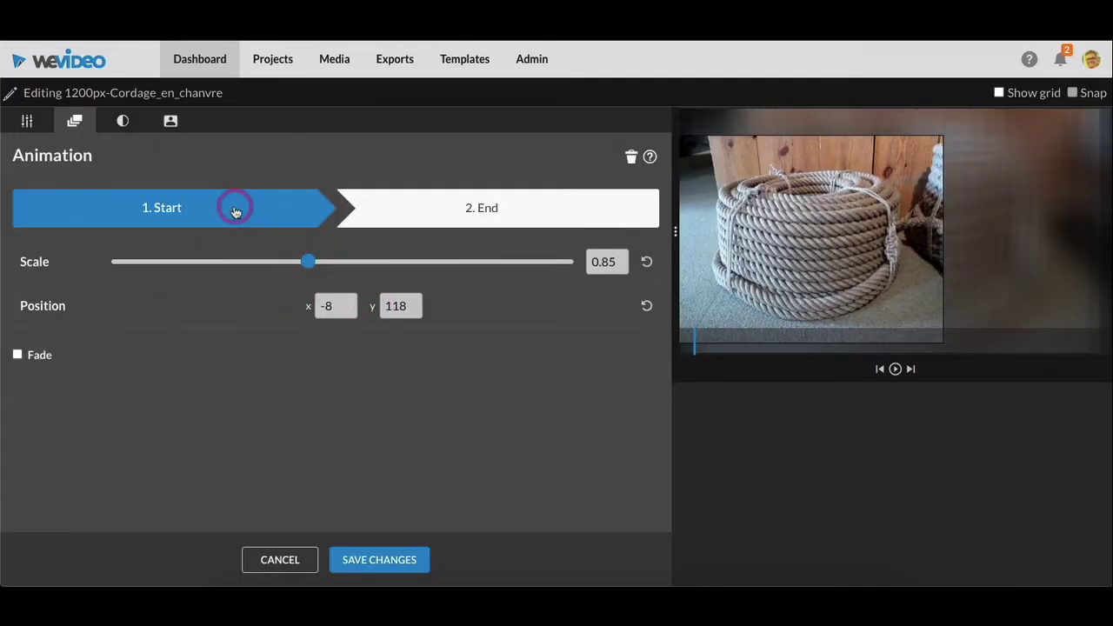
left_click_drag(312, 267, 256, 263)
left_click_drag(758, 245, 737, 249)
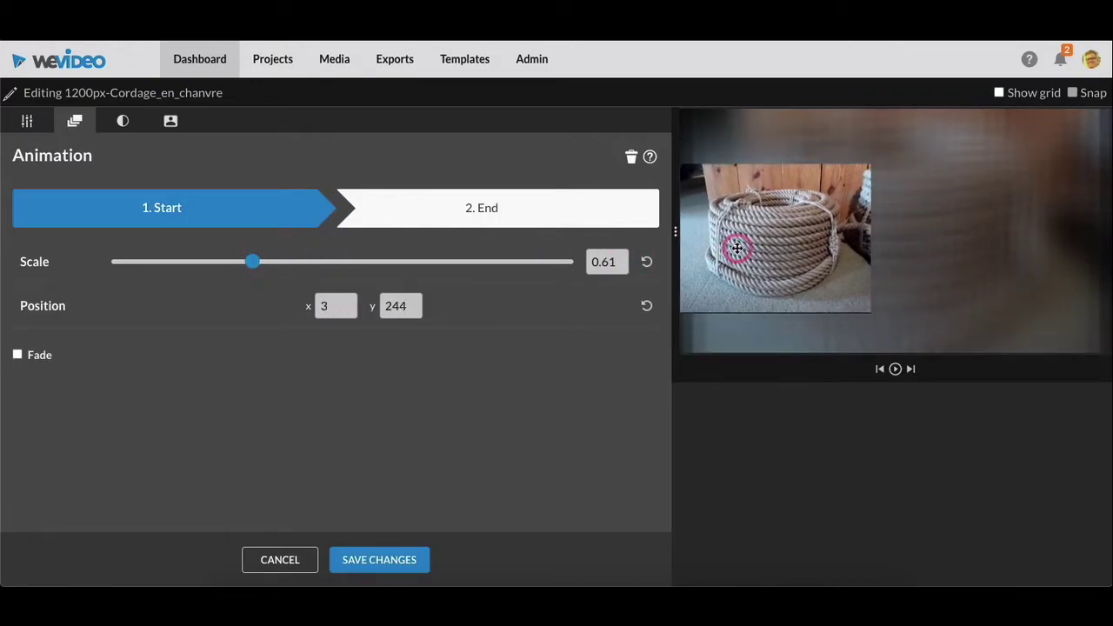
left_click(444, 218)
left_click_drag(303, 273, 374, 270)
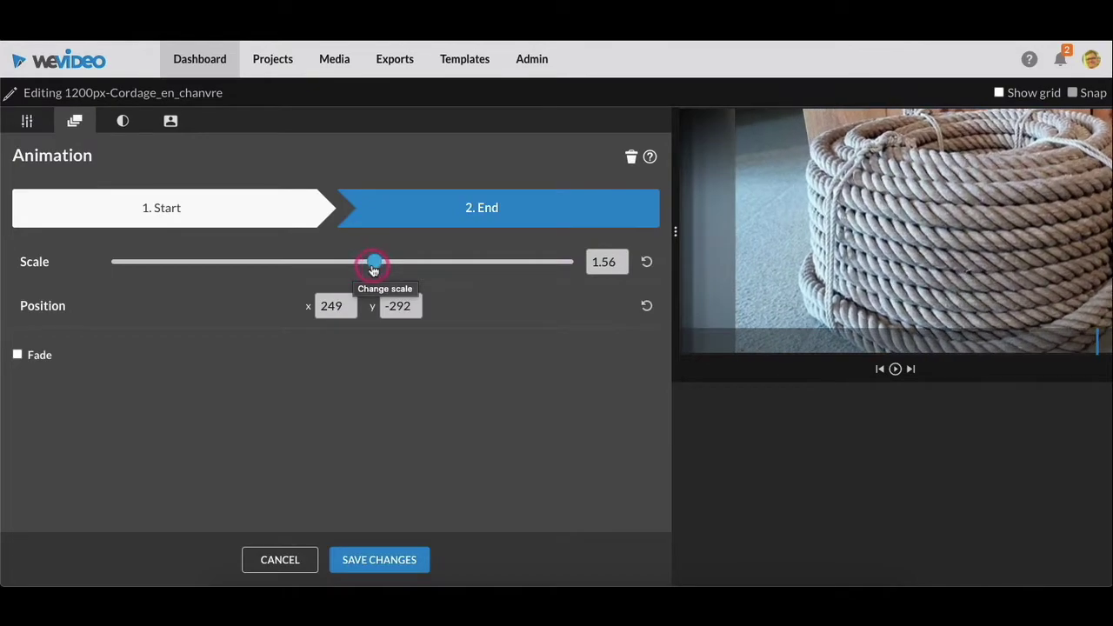
left_click_drag(1012, 195, 973, 186)
left_click(383, 566)
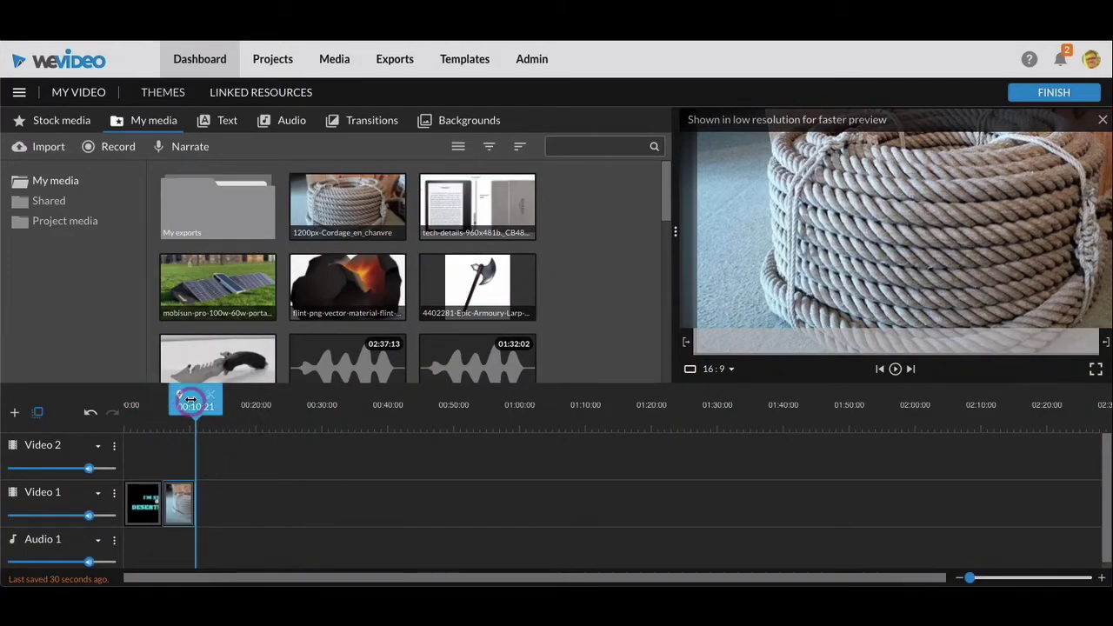
- Rewind and play back the rope animation, then reselect the rope clip to reopen its editor
left_click_drag(190, 399, 154, 398)
key("space")
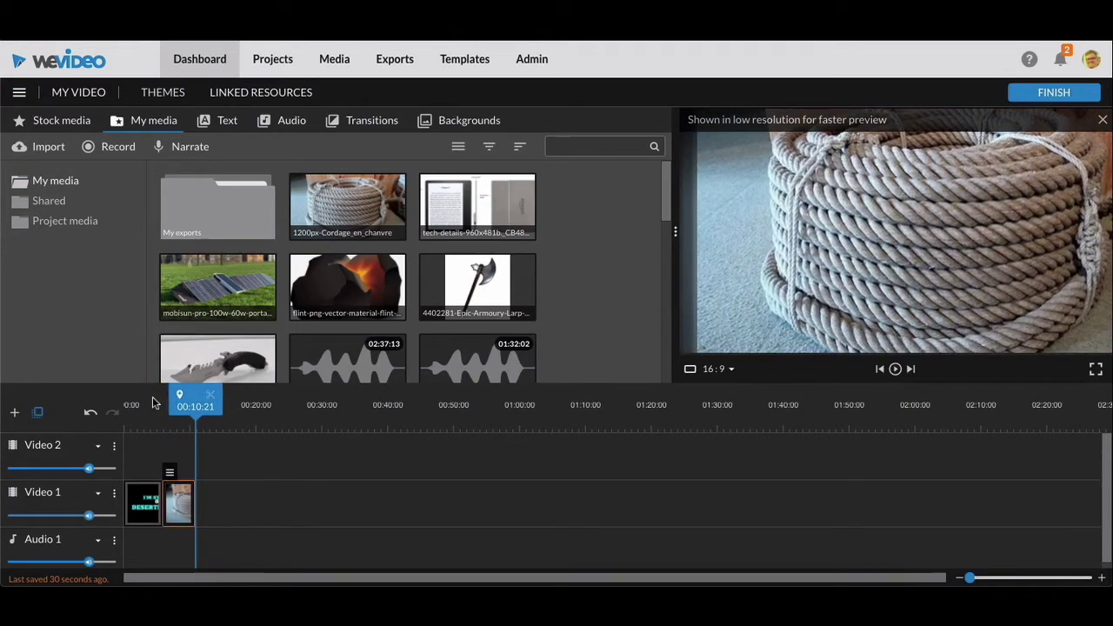
left_click(193, 397)
left_click(180, 496)
left_click(179, 397)
left_click(182, 478)
double_click(180, 504)
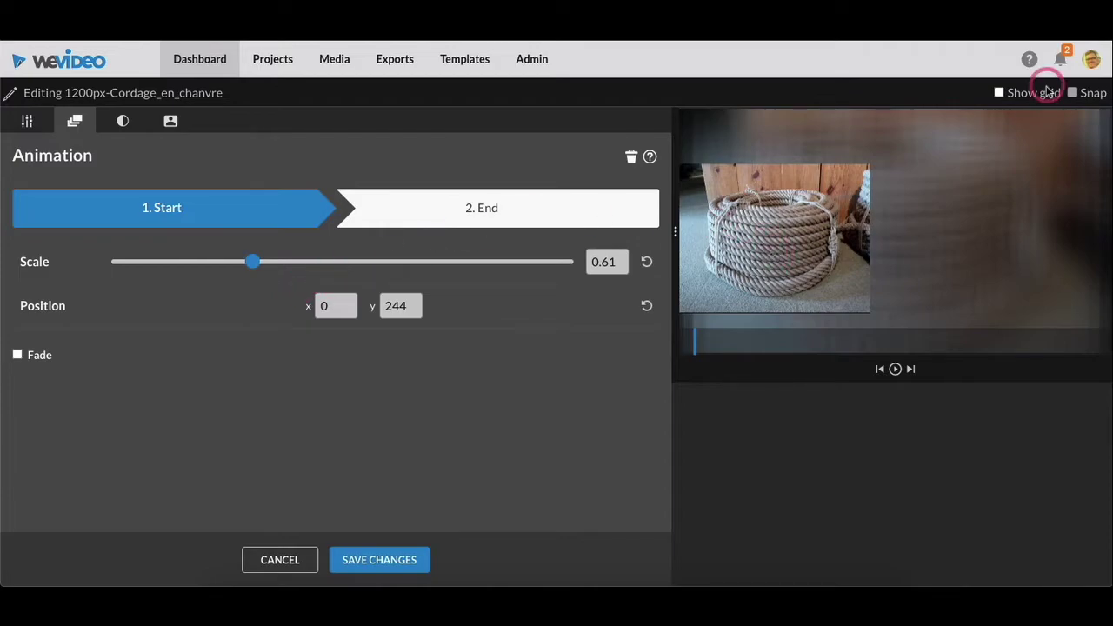
left_click(18, 356)
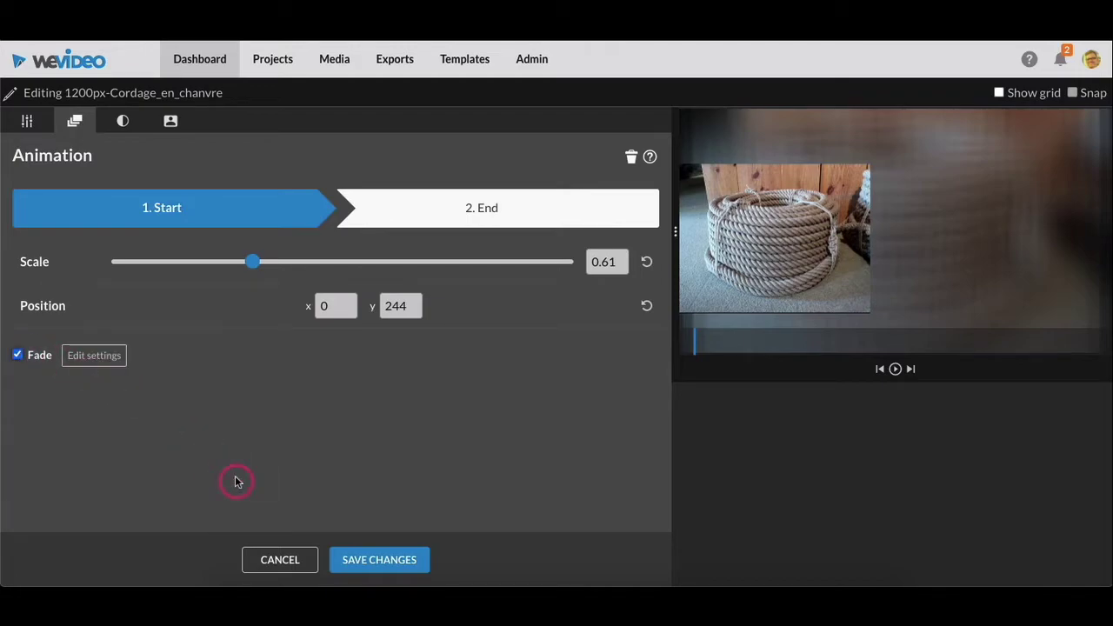
left_click(18, 355)
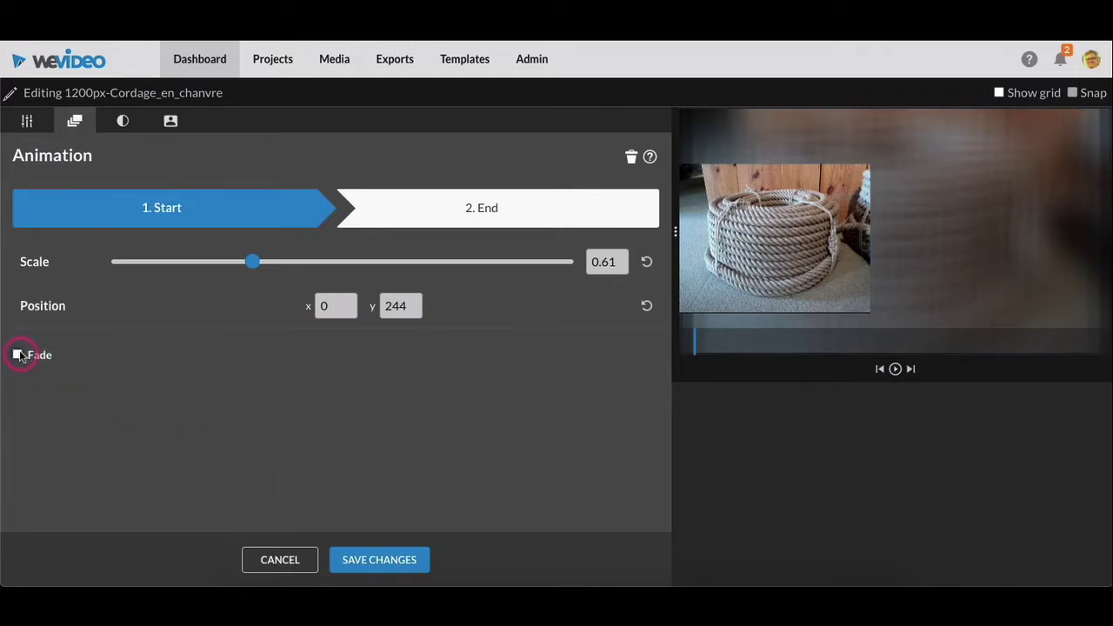
left_click(367, 561)
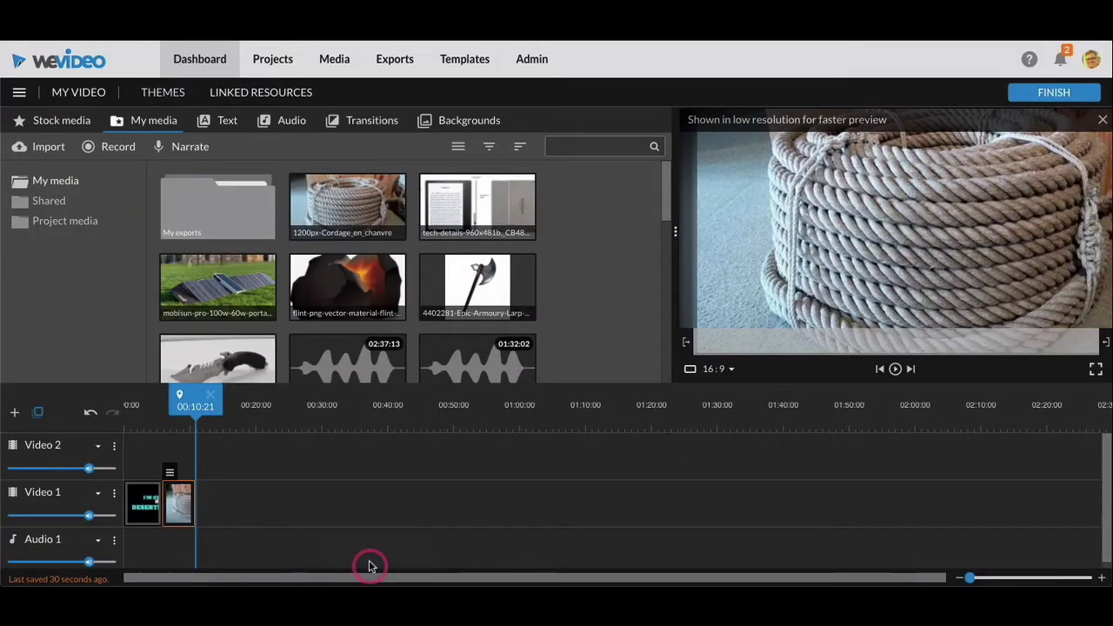
left_click_drag(199, 399, 175, 419)
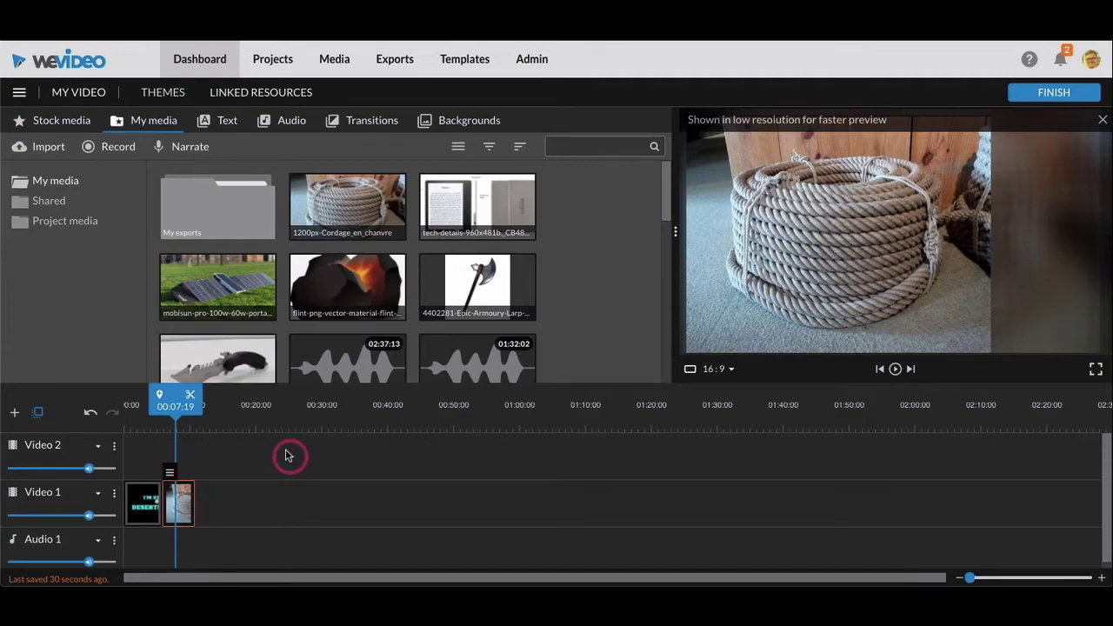
- Drag the Basic template from the Static text folder onto Video 2 above the rope clip
left_click(225, 127)
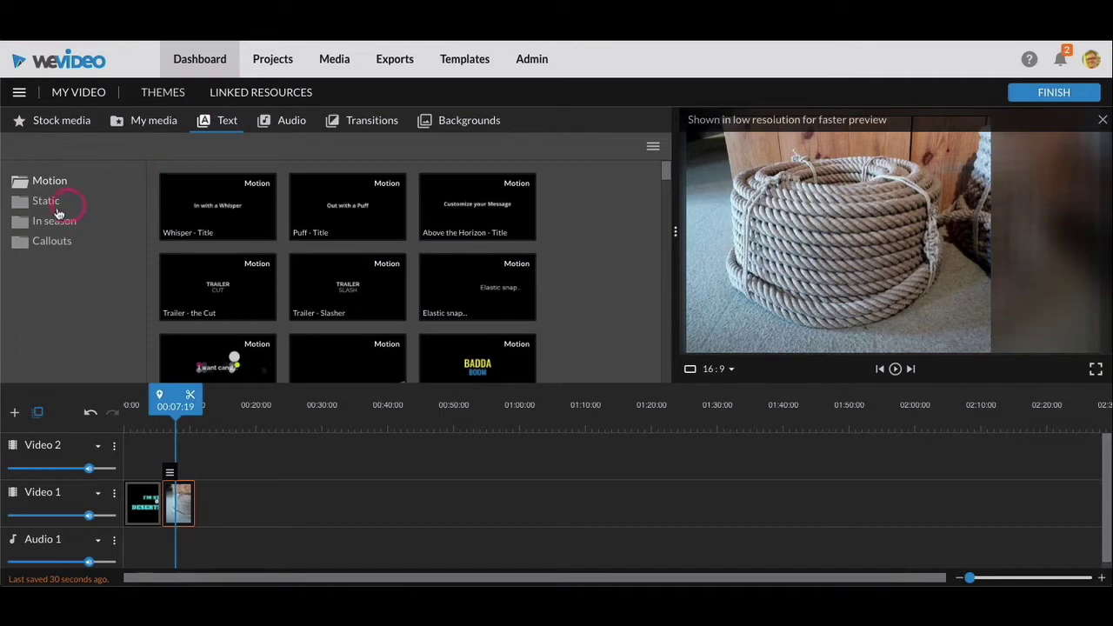
left_click(49, 210)
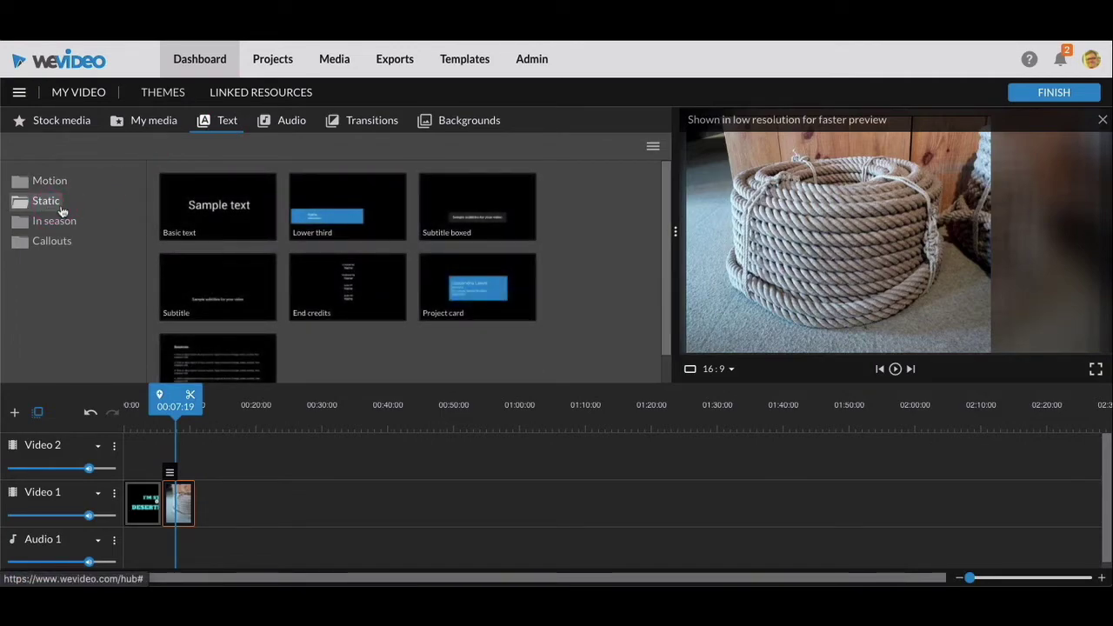
left_click(316, 249)
scroll(315, 249, "down", 1)
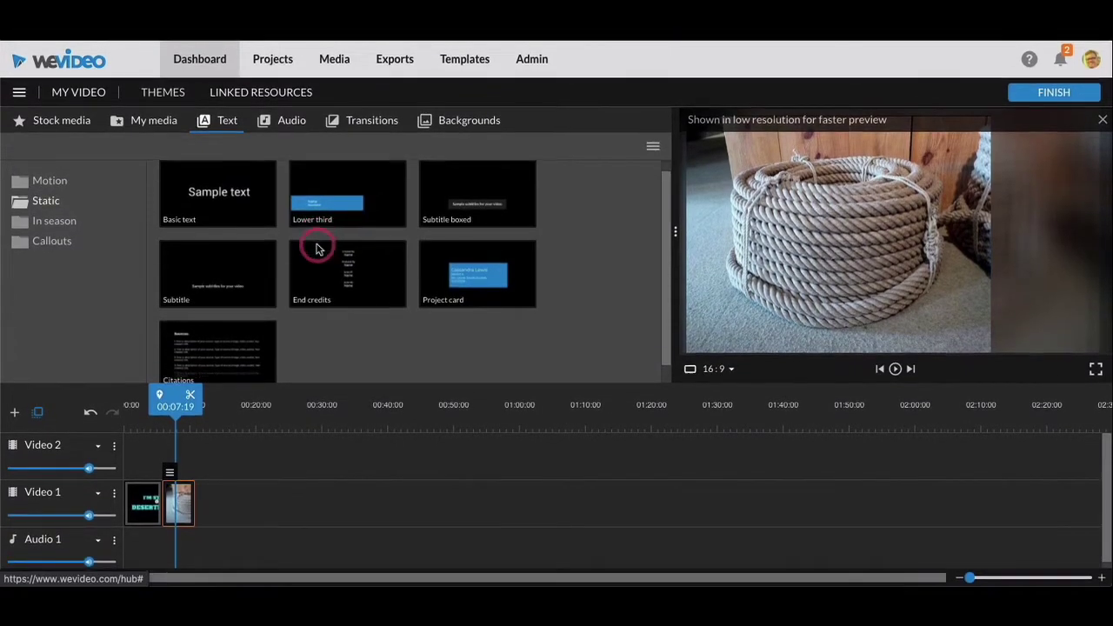
scroll(316, 249, "up", 1)
left_click(93, 210)
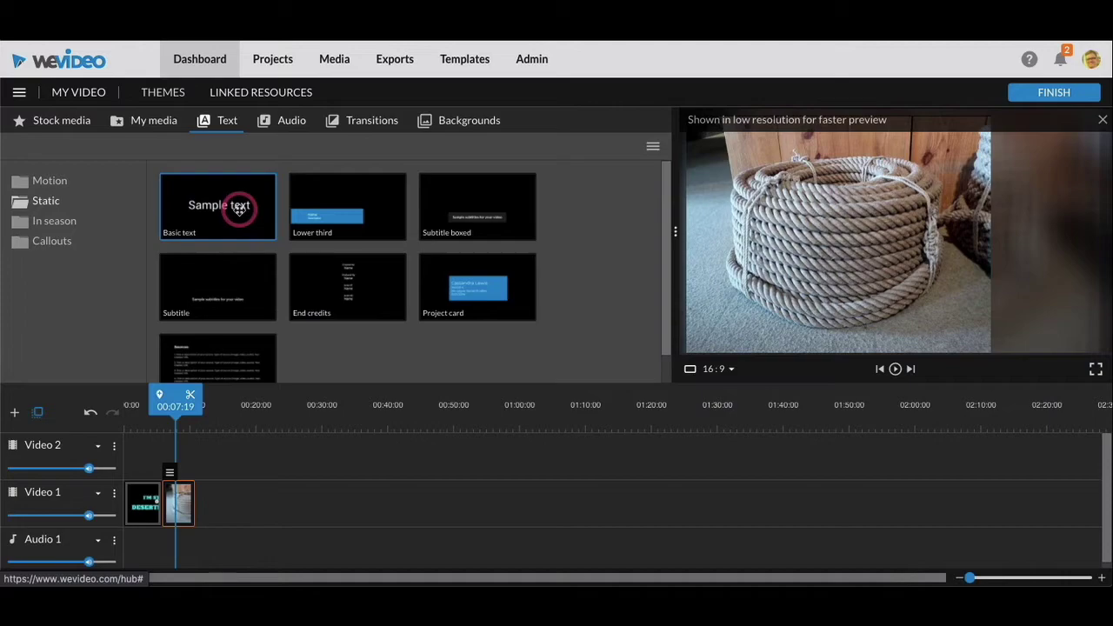
left_click_drag(239, 211, 181, 460)
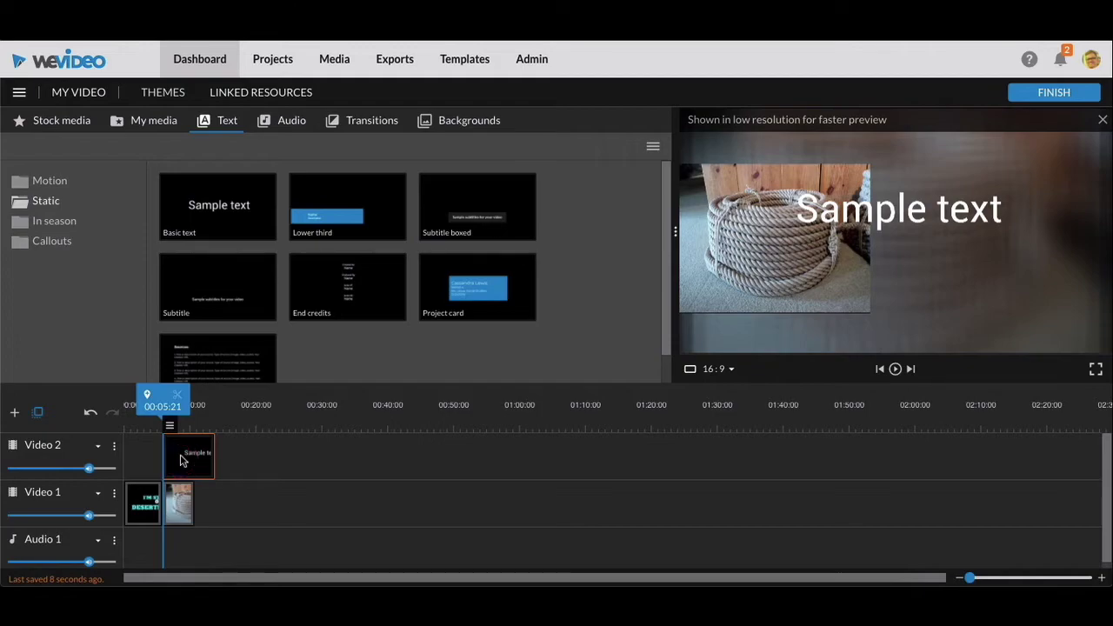
- Select the new Sample text clip on the timeline to bring up its editor
left_click(1000, 201)
left_click(906, 241)
left_click(250, 444)
left_click(187, 456)
left_click(930, 191)
left_click(360, 422)
left_click(192, 448)
left_click(189, 449)
- Drag the Sample text caption to the top of the frame, starting at position 226, -112
double_click(189, 448)
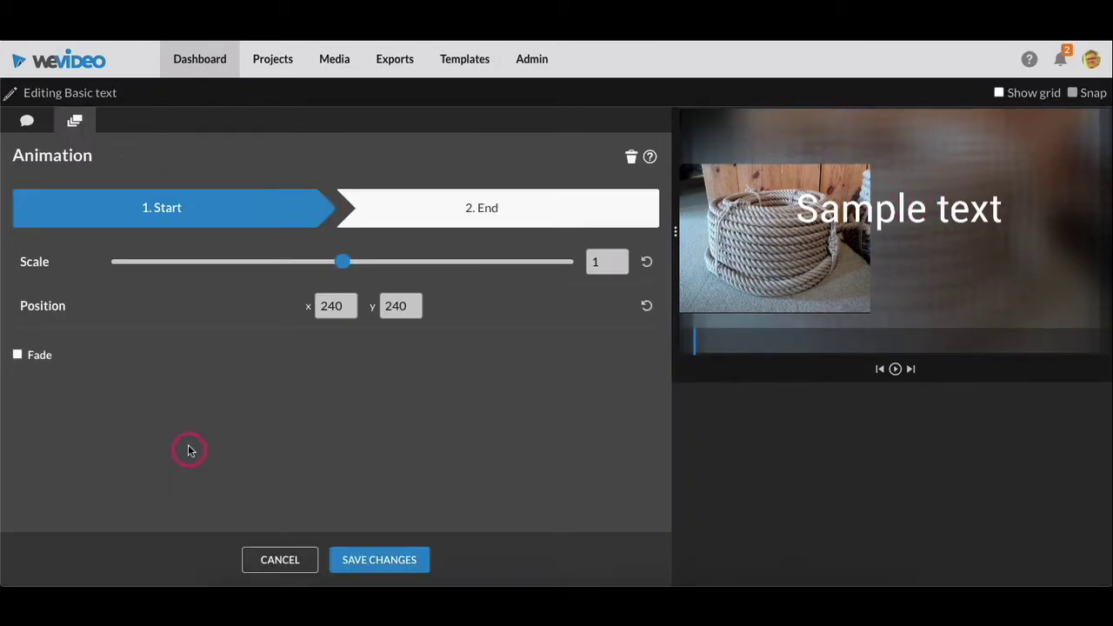
left_click_drag(917, 210, 915, 130)
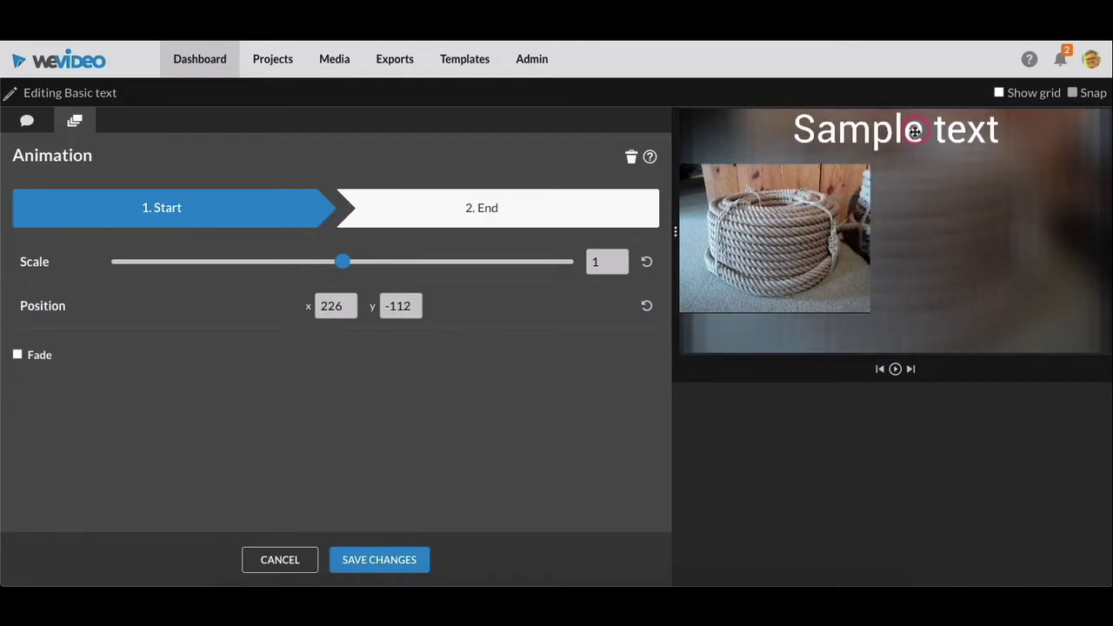
left_click(281, 340)
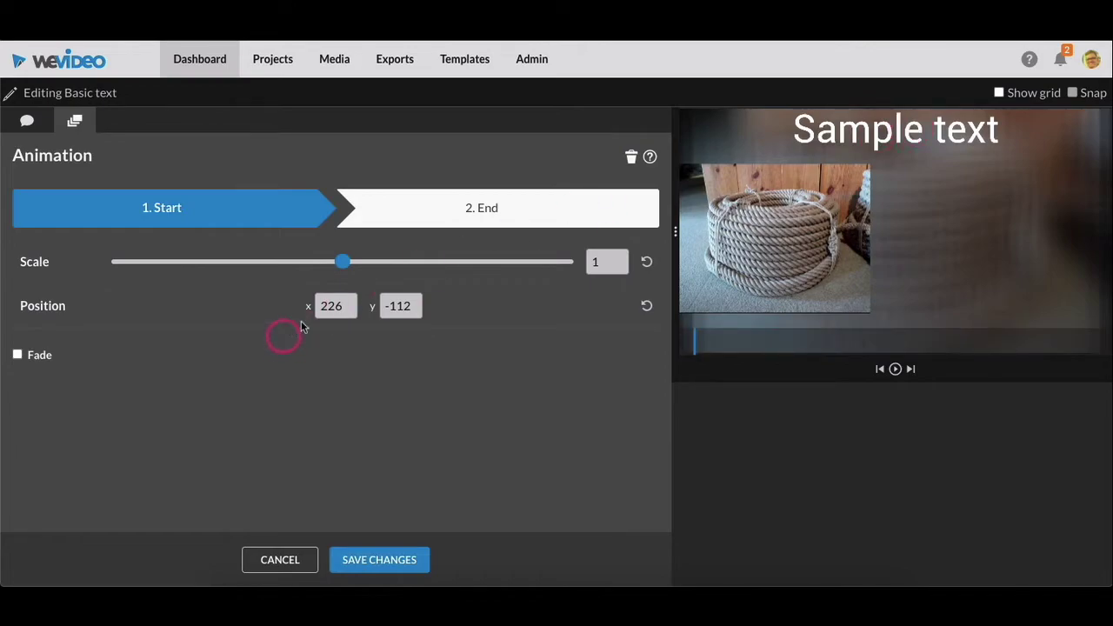
left_click(240, 206)
left_click(397, 397)
left_click(364, 235)
left_click(478, 249)
left_click(538, 205)
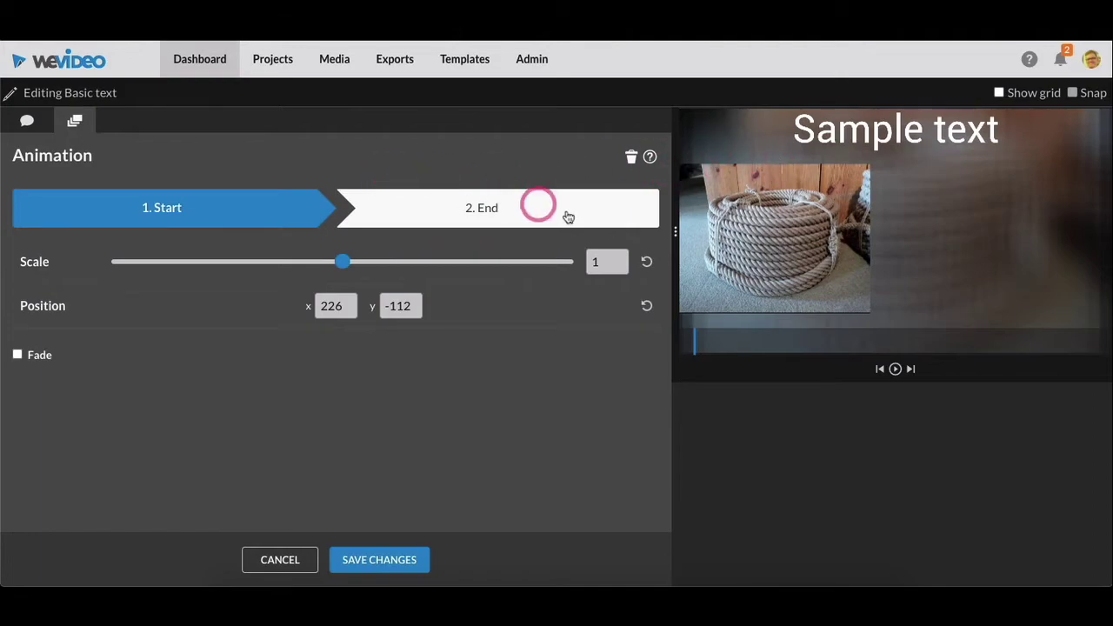
left_click(5, 110)
left_click(27, 121)
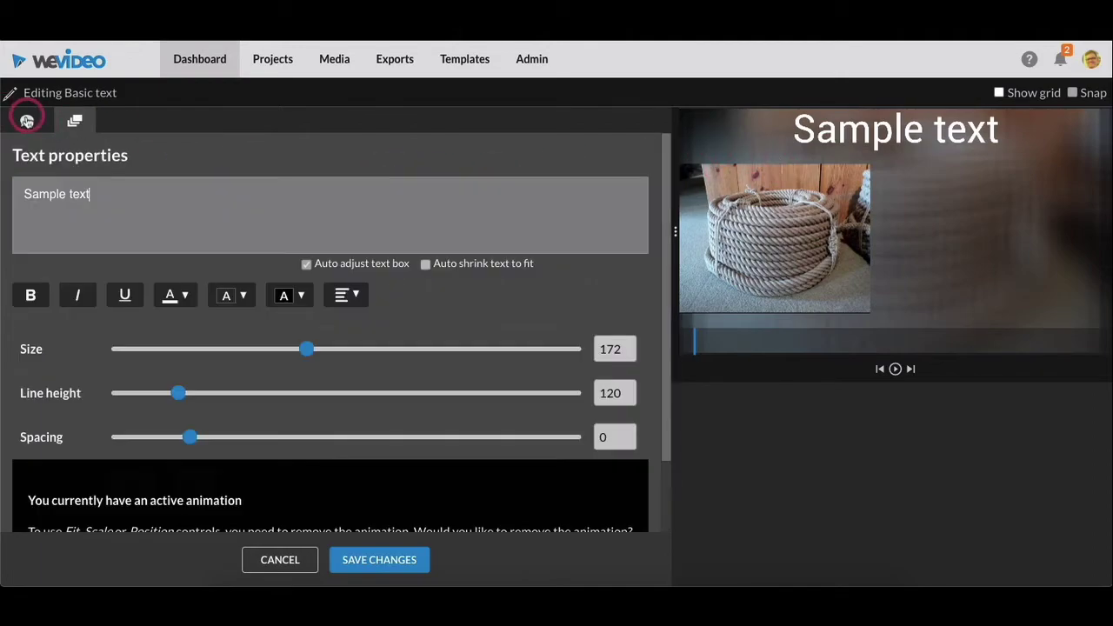
- Change the caption to 'Rope for binding, carrying, and climbing.' and reduce its size to 126
left_click(200, 251)
left_click(152, 207)
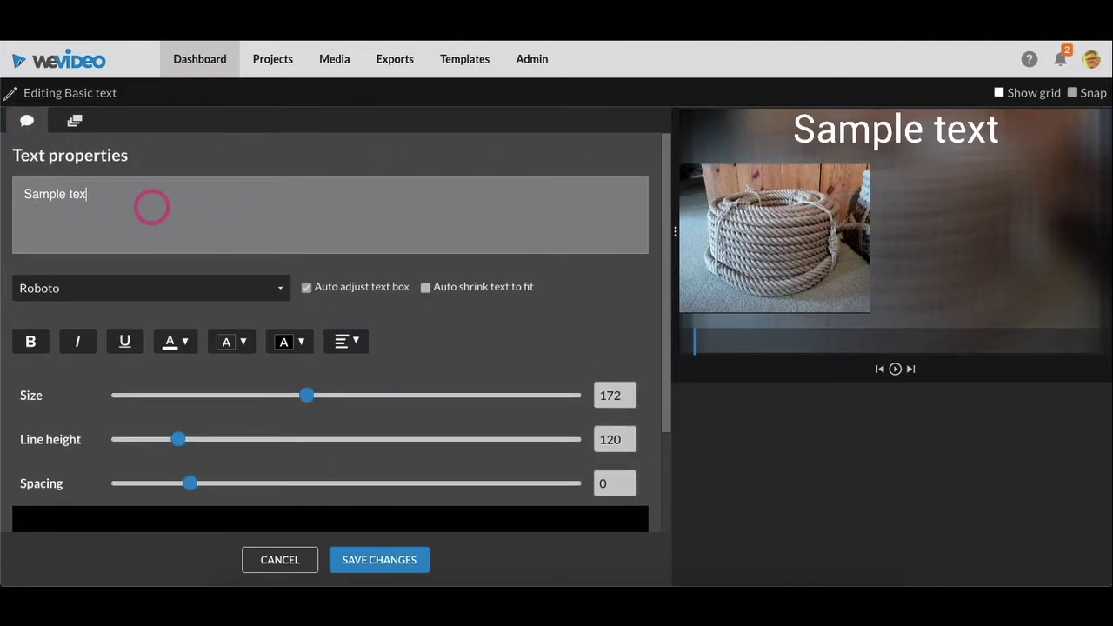
key("BackSpace")
key("BackSpace")
key("BackSpace")
key("BackSpace")
key("BackSpace")
key("BackSpace")
key("BackSpace")
key("BackSpace")
key("BackSpace")
key("BackSpace")
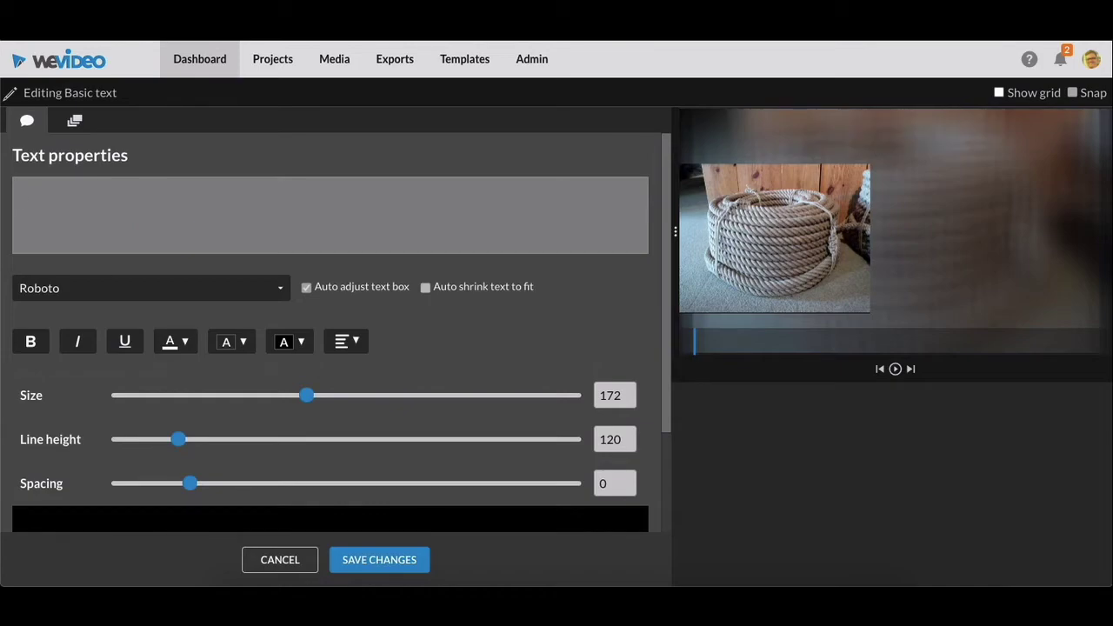
type("Rope.")
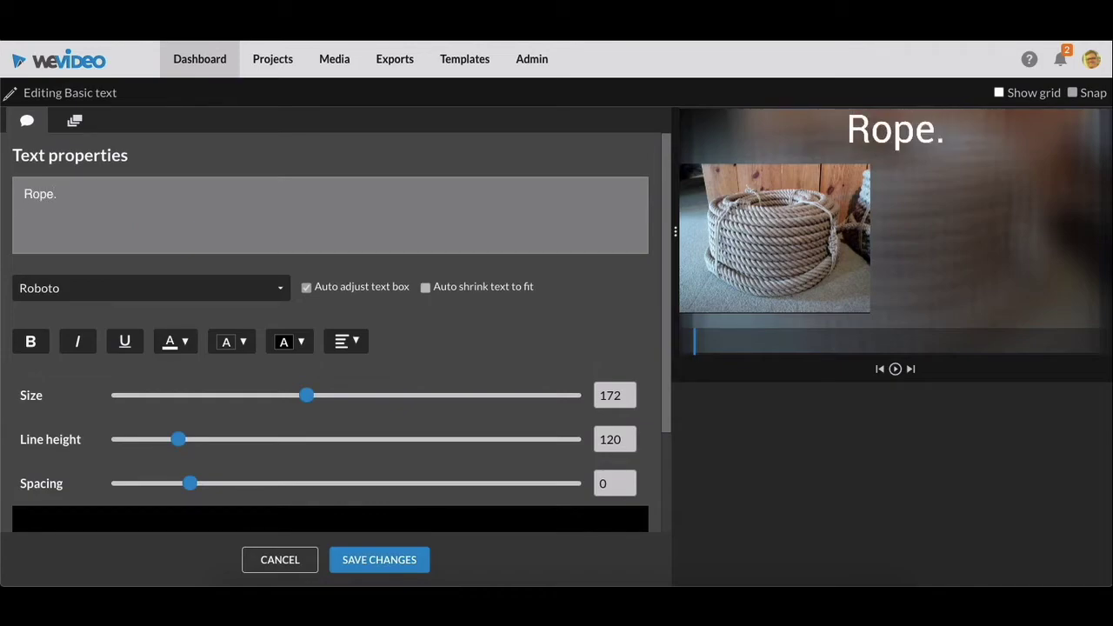
key("BackSpace")
type(",")
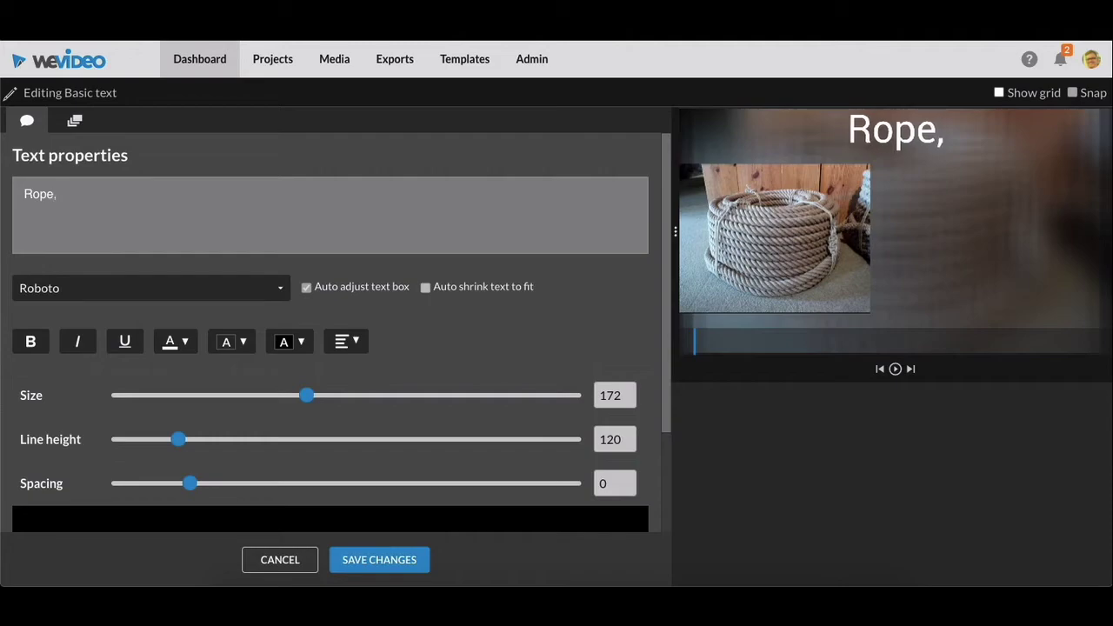
key("BackSpace")
type(" for b")
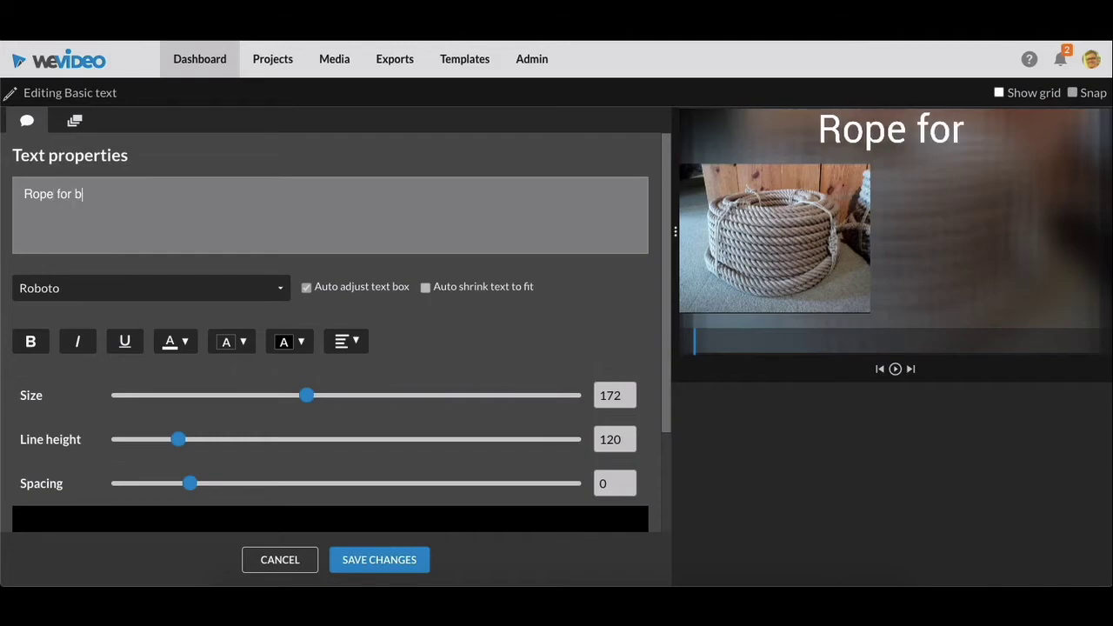
type("inding.")
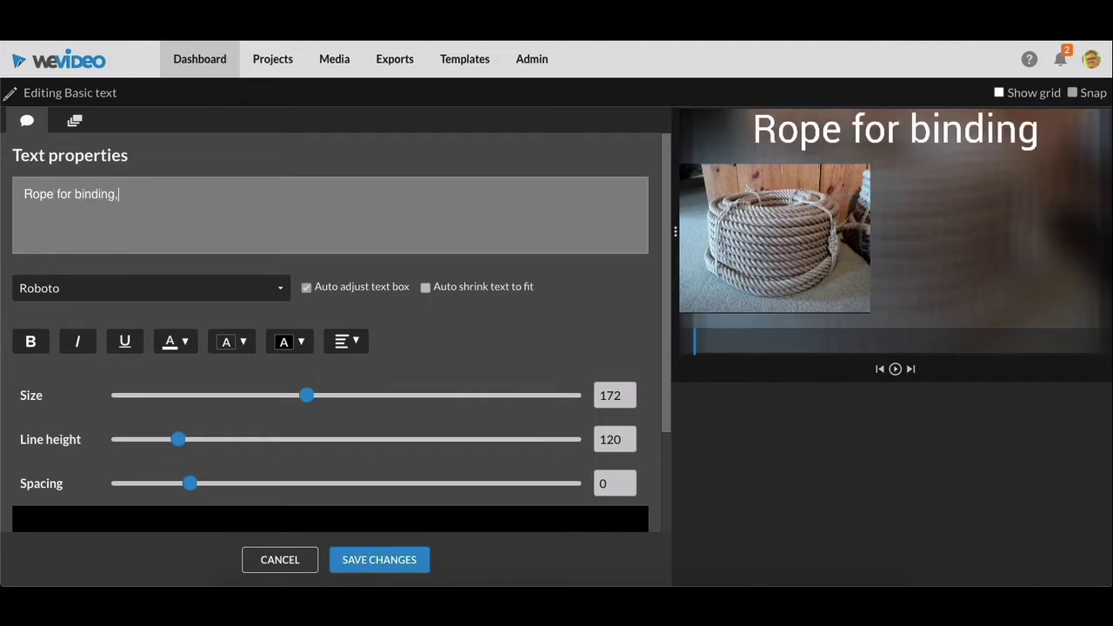
key("BackSpace")
type(",")
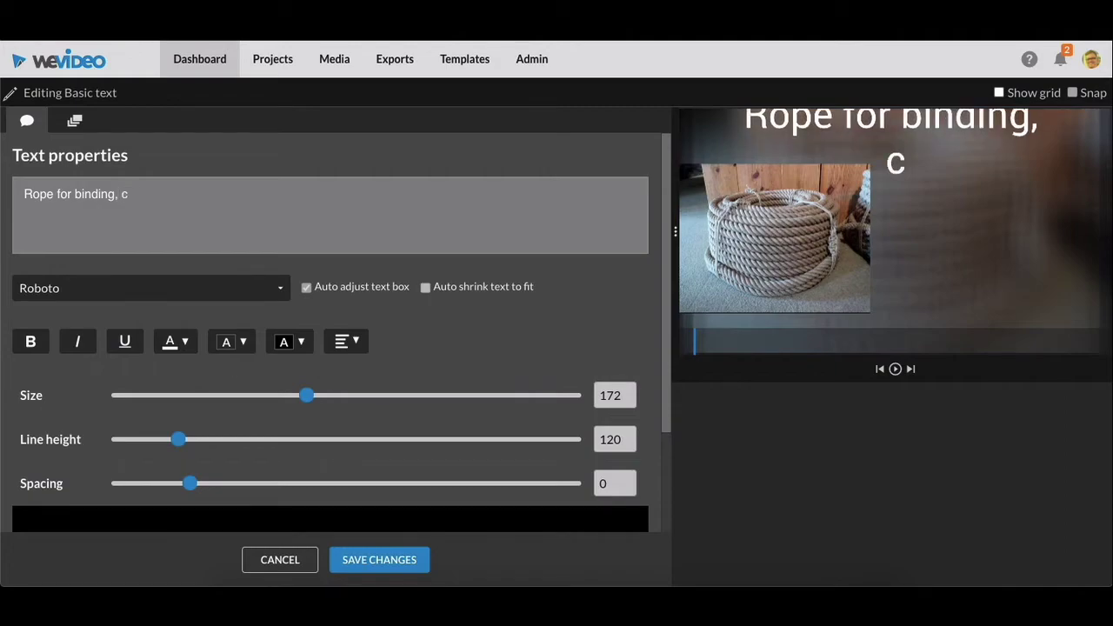
type(" carryi")
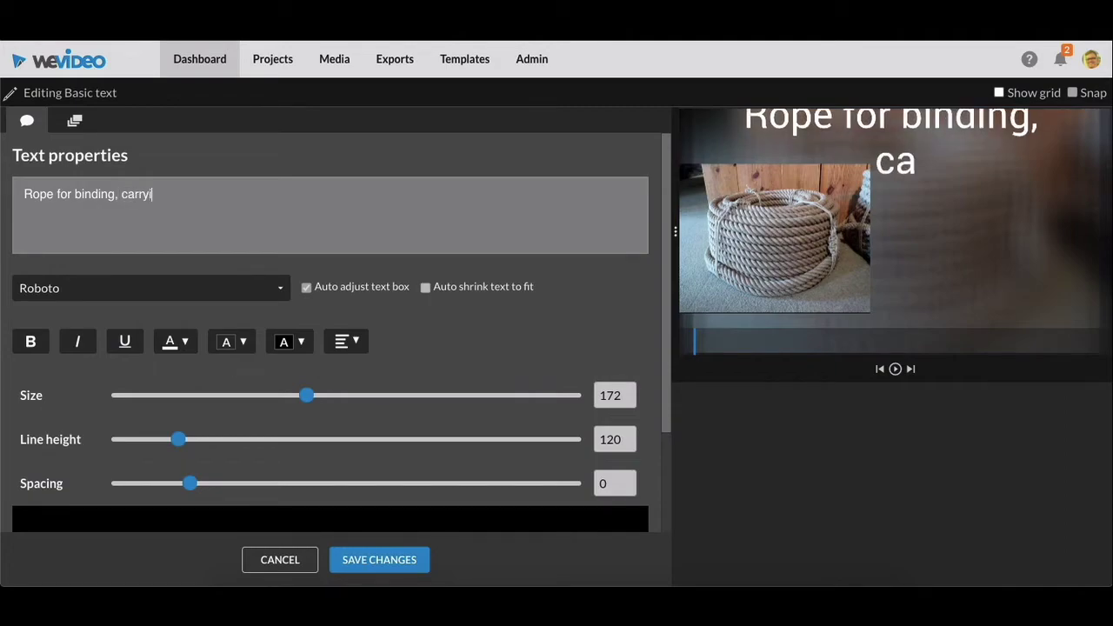
type("ng,")
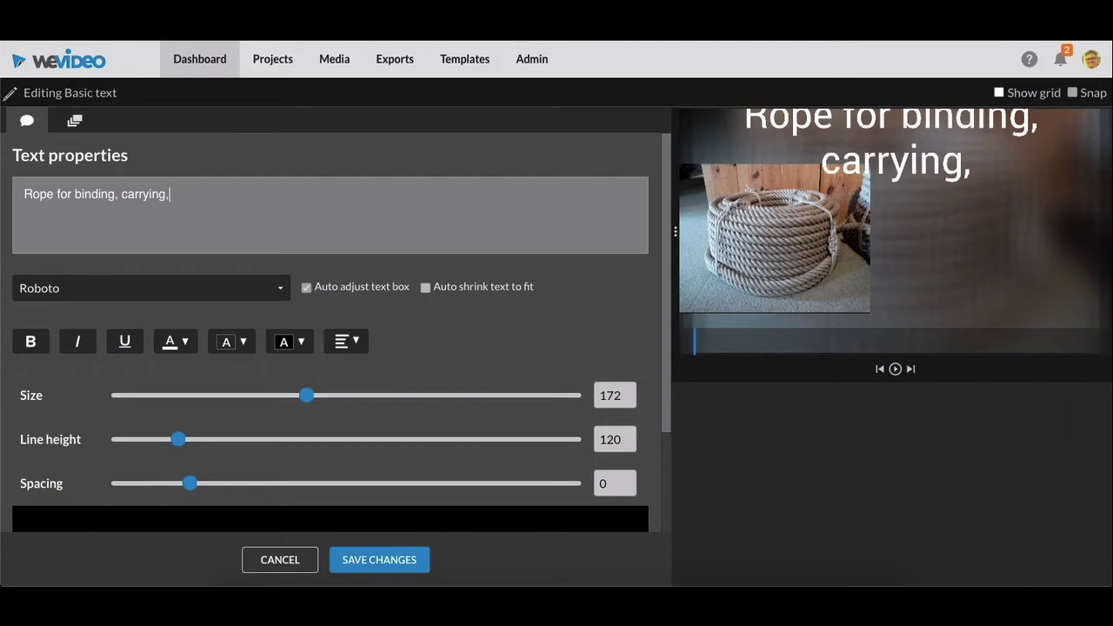
type("and")
key("BackSpace")
key("BackSpace")
key("BackSpace")
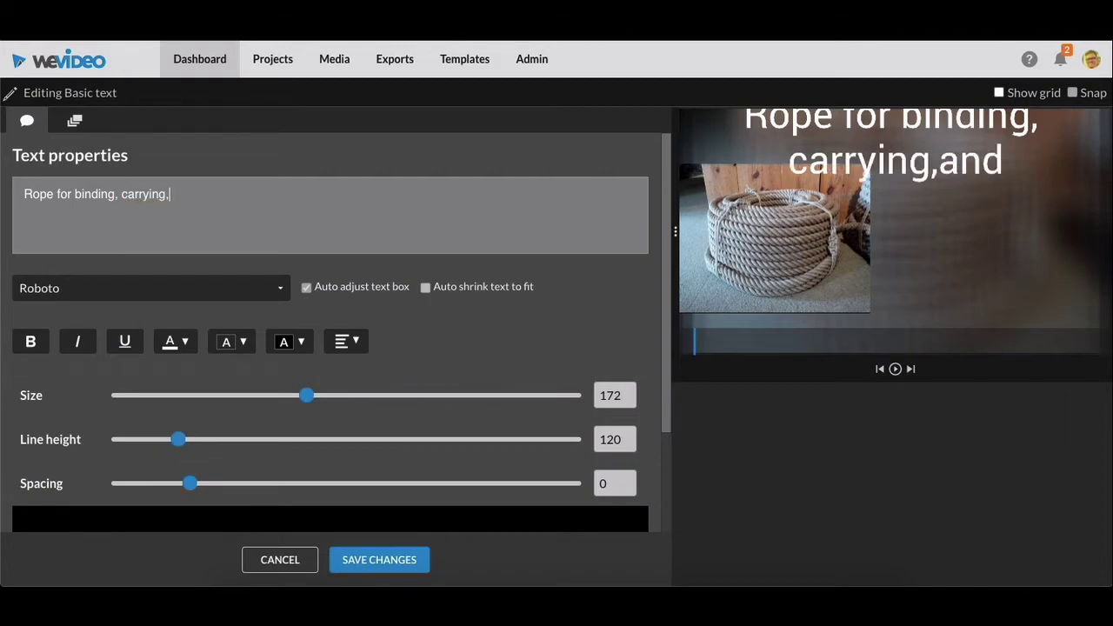
type("and climbing.")
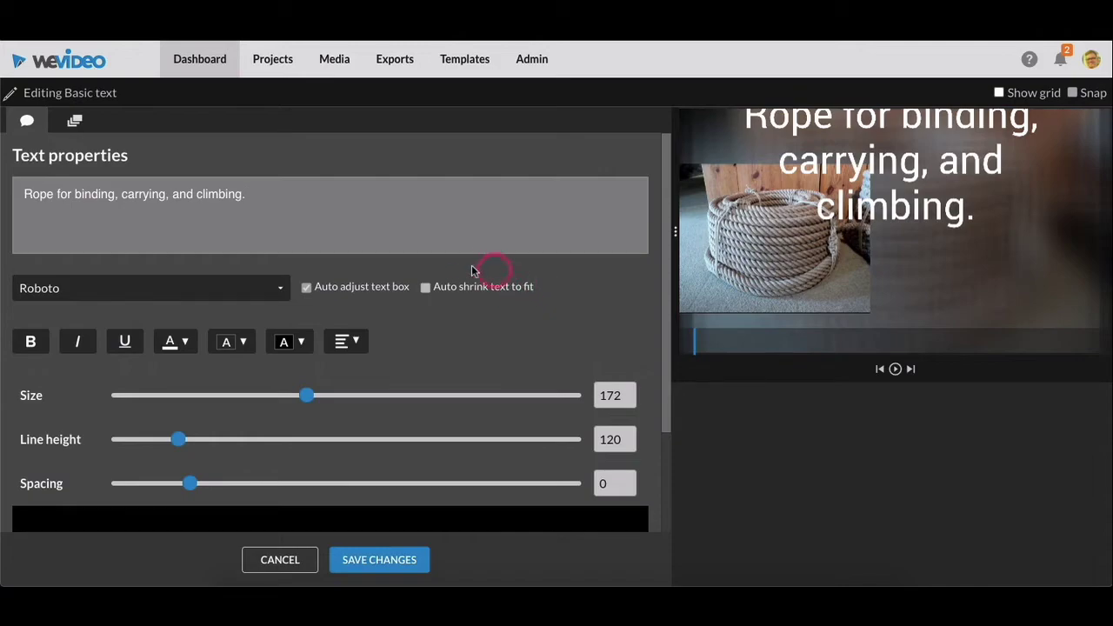
left_click(307, 206)
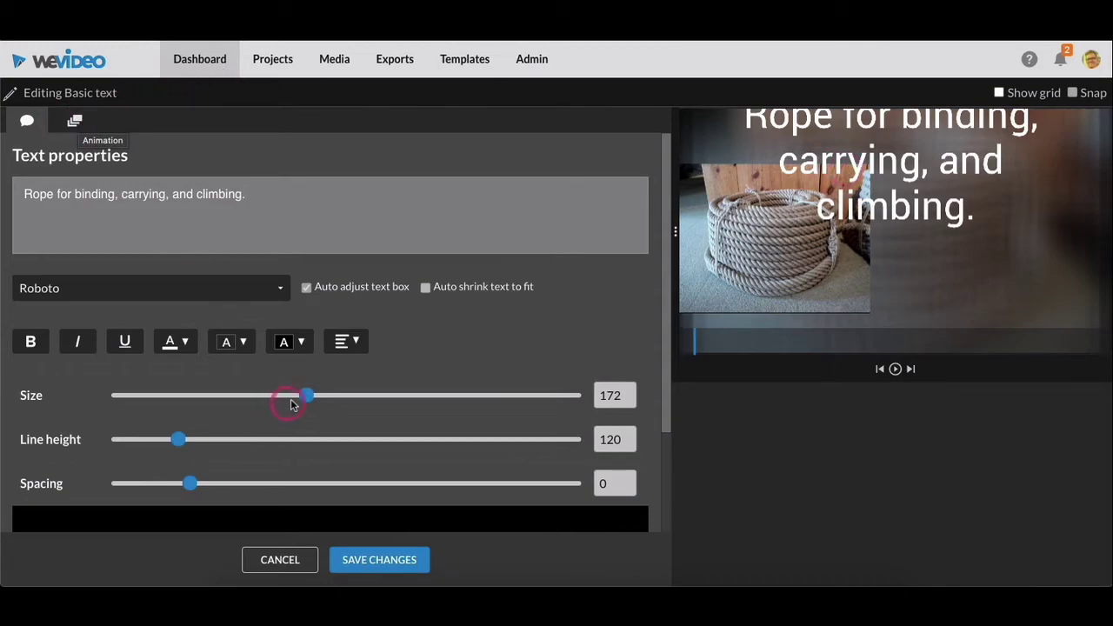
left_click_drag(295, 395, 253, 397)
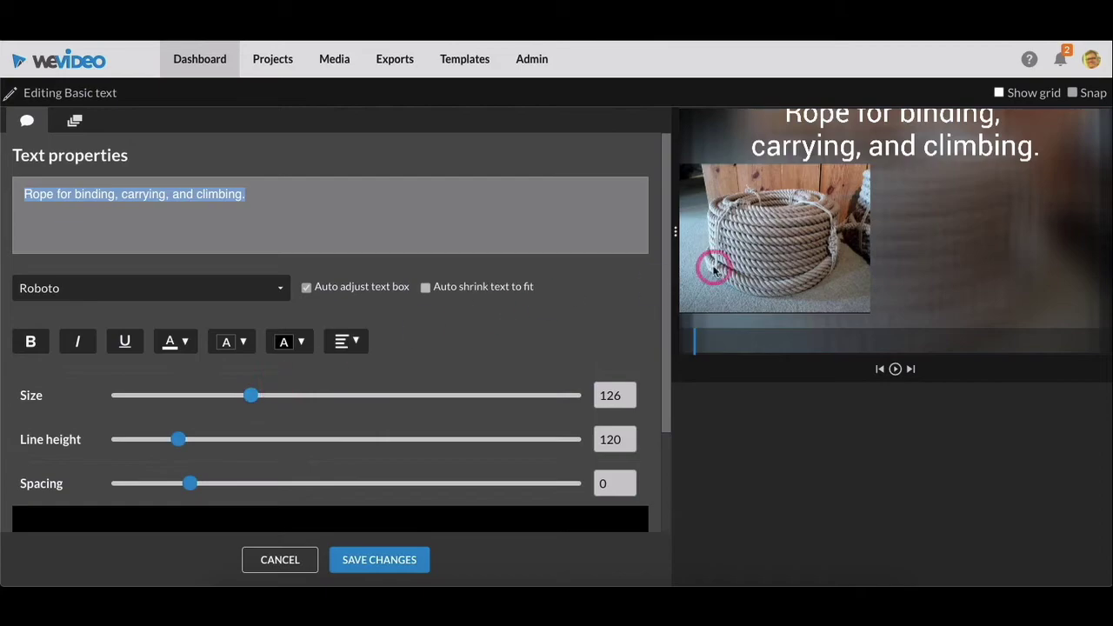
- Move the caption to the upper left at position -85, -37 above the rope, and save
left_click(75, 122)
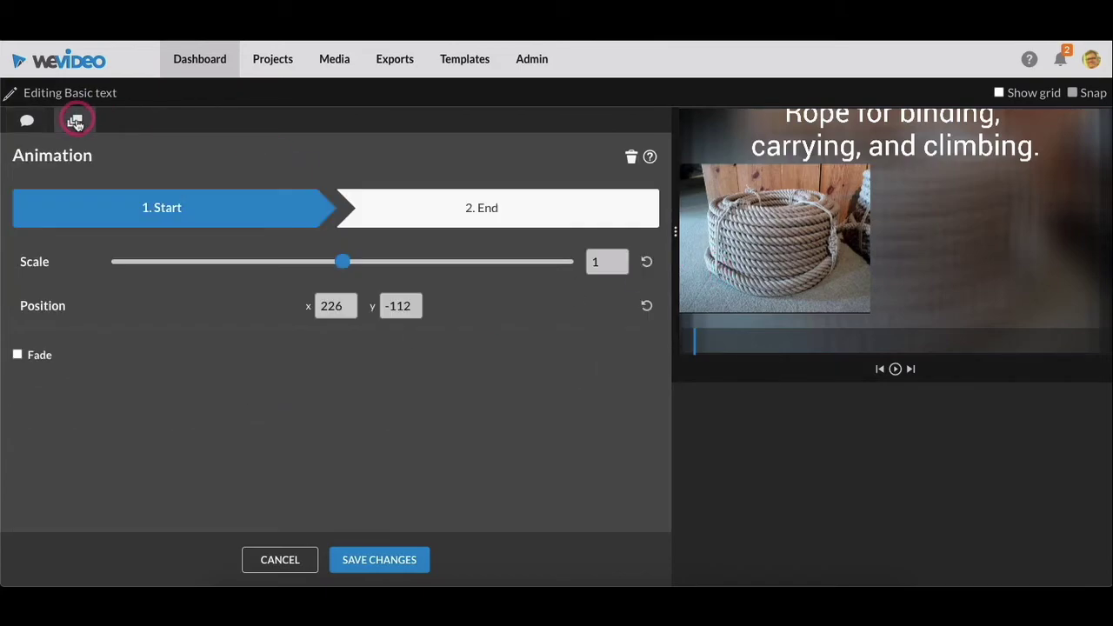
mouse_move(881, 146)
left_mouse_down()
mouse_move(874, 161)
mouse_move(892, 159)
left_mouse_up()
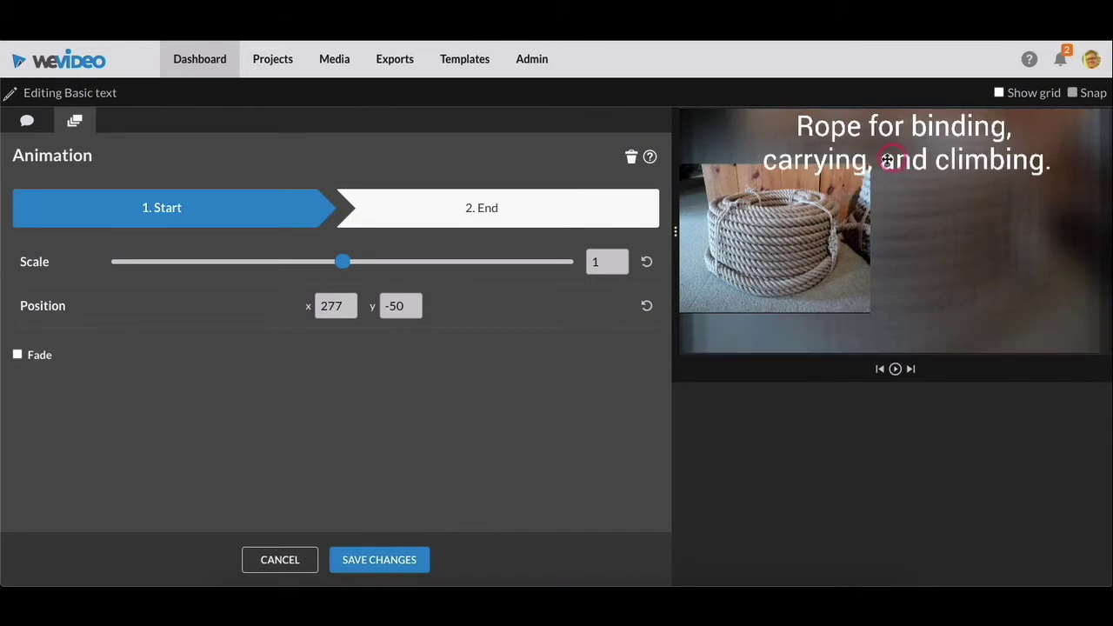
left_click_drag(892, 159, 810, 163)
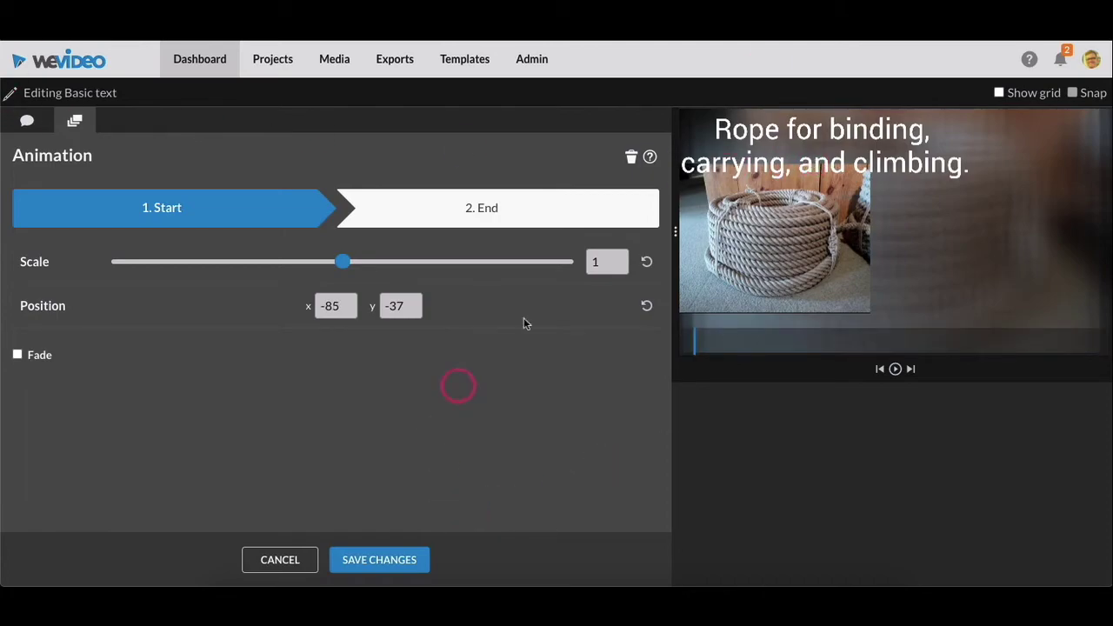
left_click(400, 559)
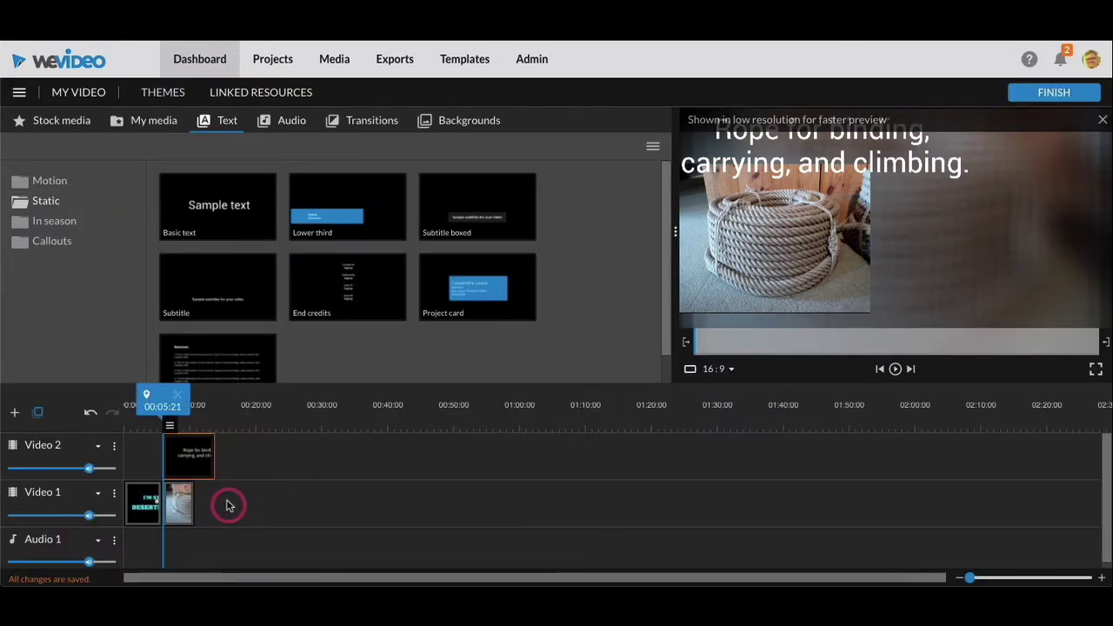
key("space")
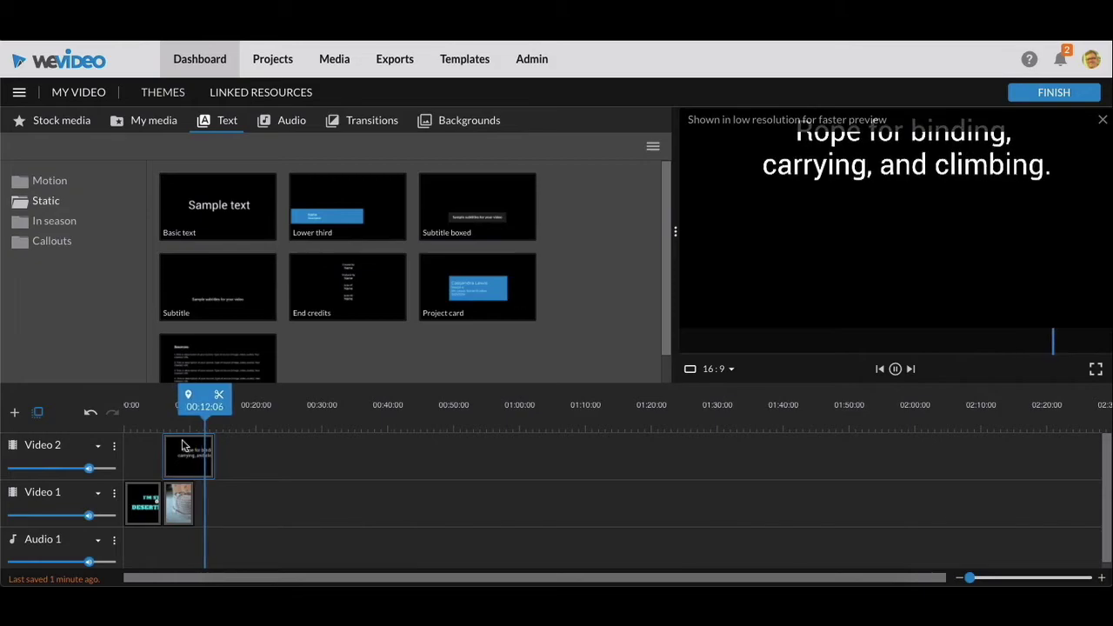
key("space")
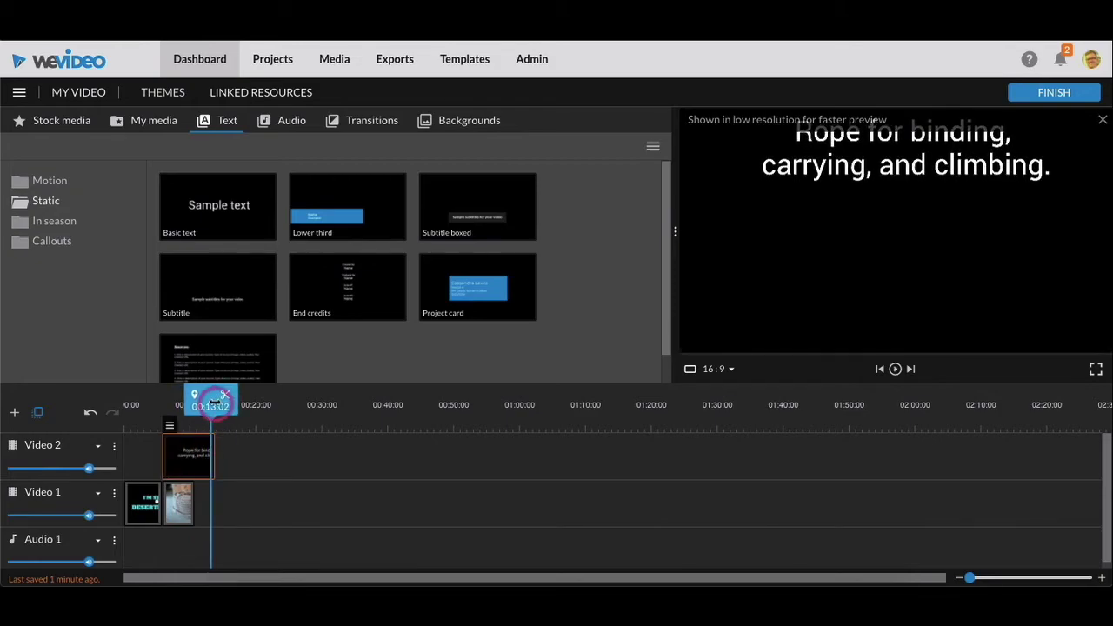
left_click_drag(209, 400, 164, 406)
left_click(194, 458)
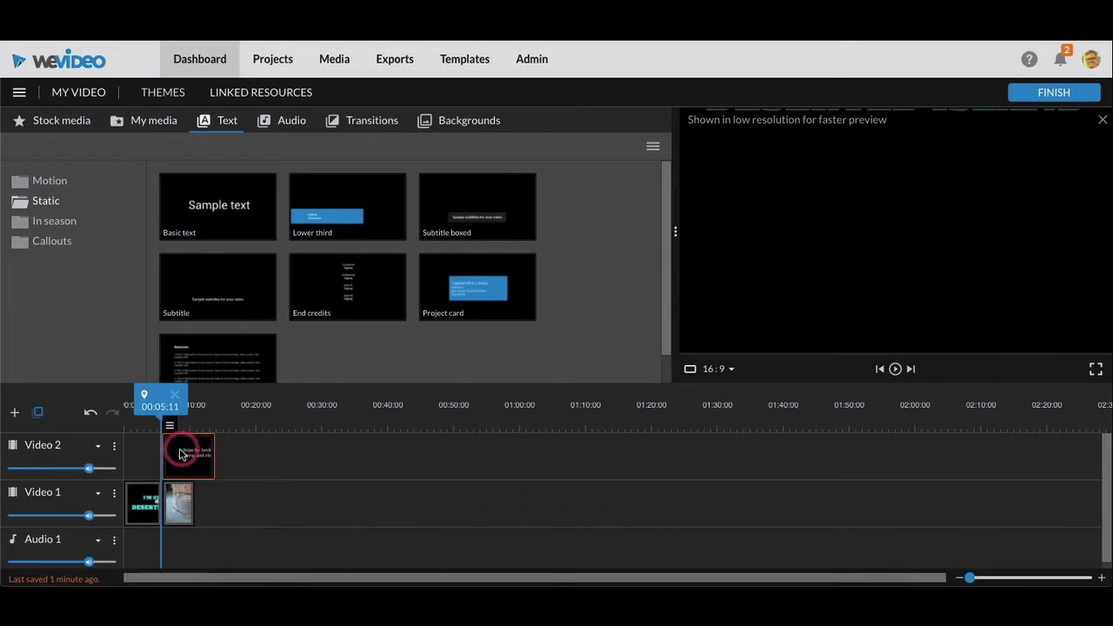
- Shorten the caption clip on Video 2 so it ends with the rope clip
left_click(177, 500)
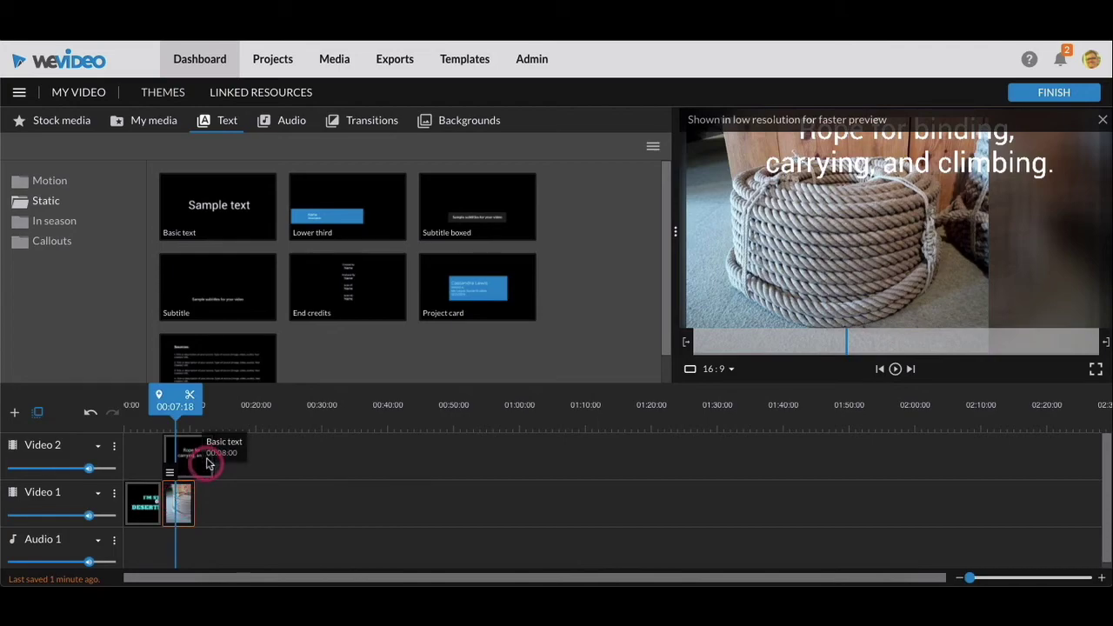
left_click(192, 458)
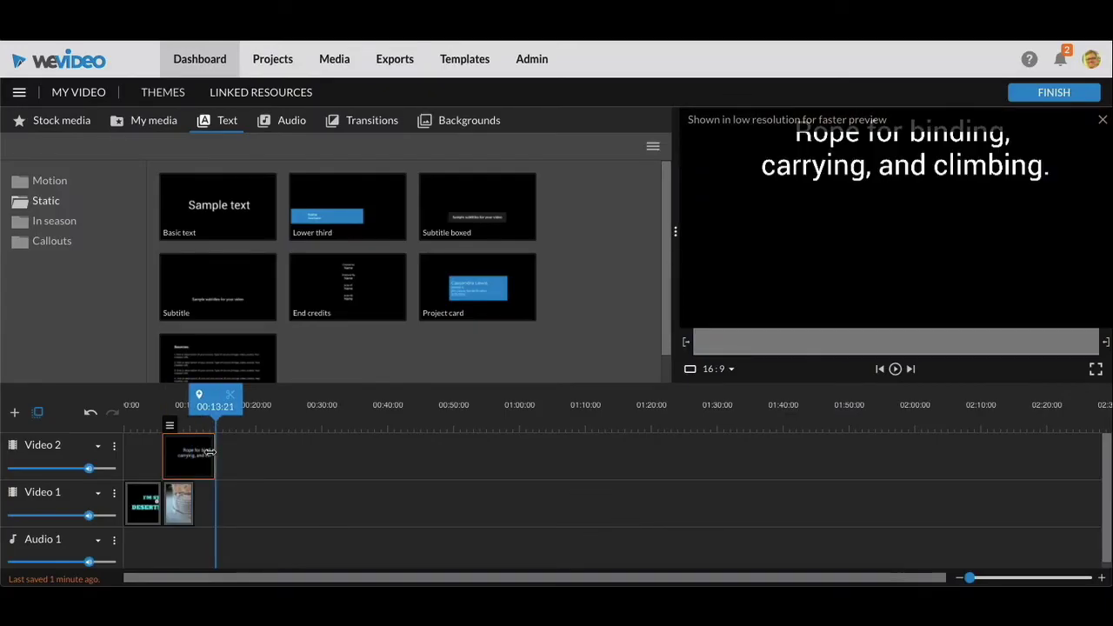
left_click_drag(293, 437, 283, 443)
left_click_drag(202, 454, 196, 452)
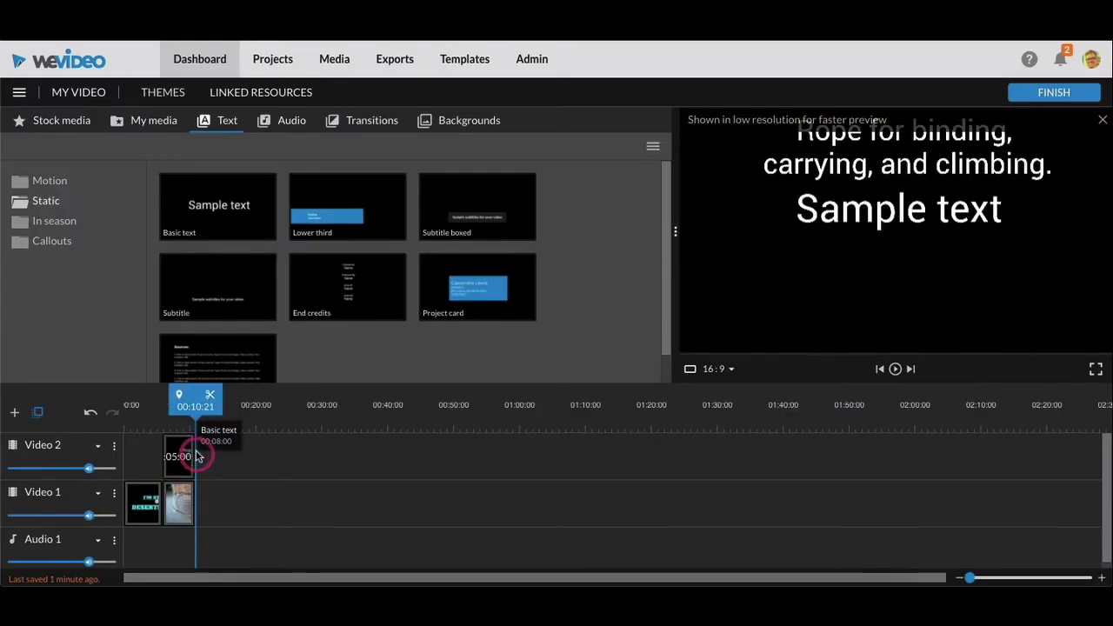
left_click(184, 500)
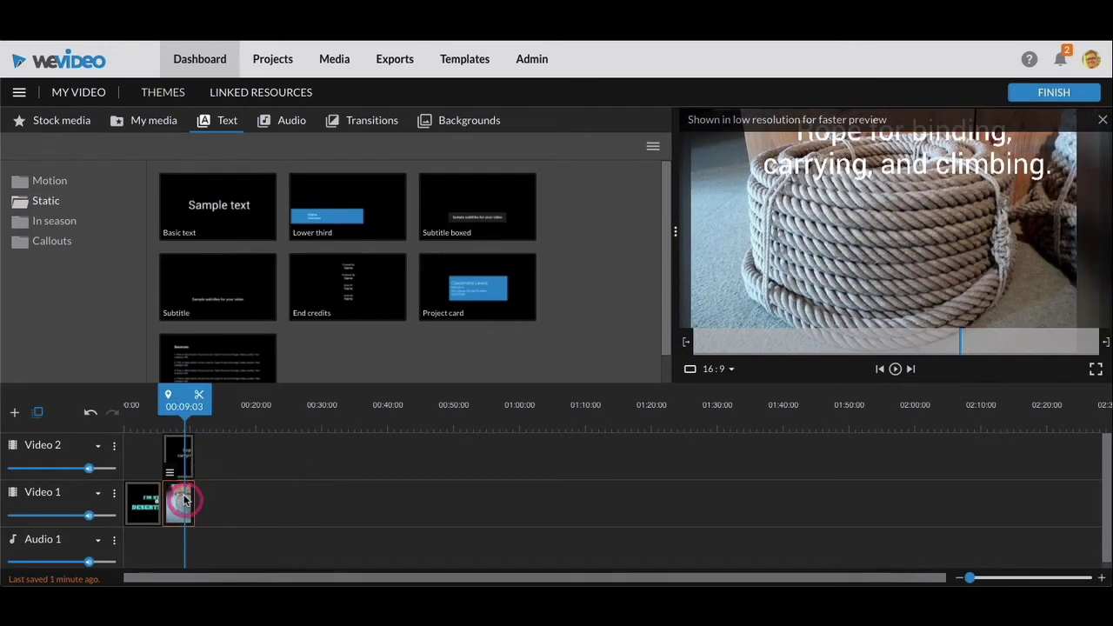
left_click(178, 447)
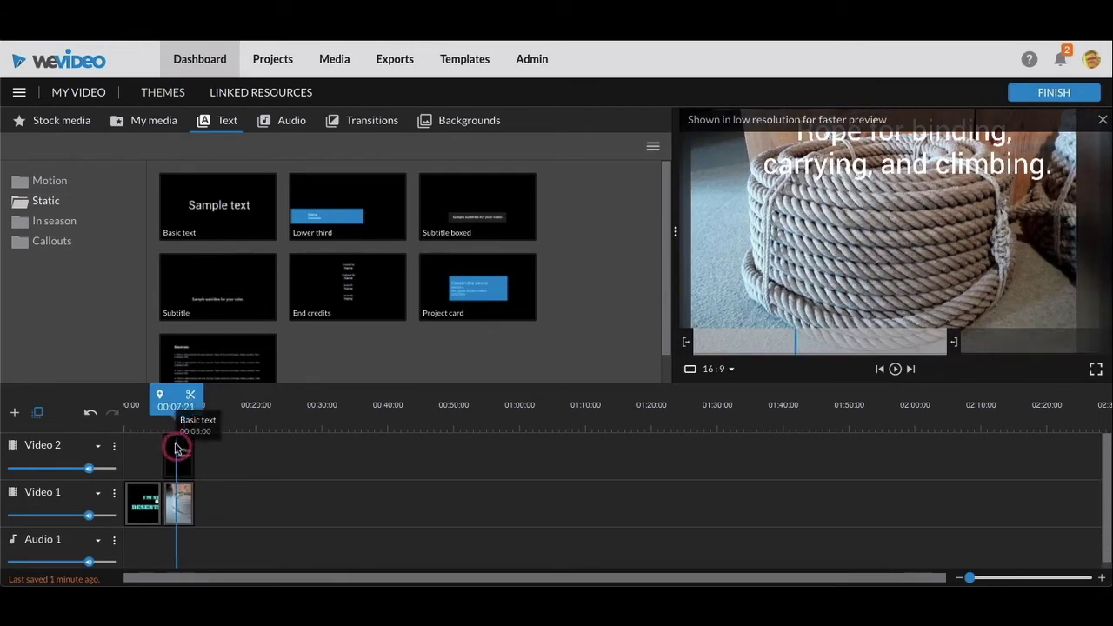
left_click(184, 503)
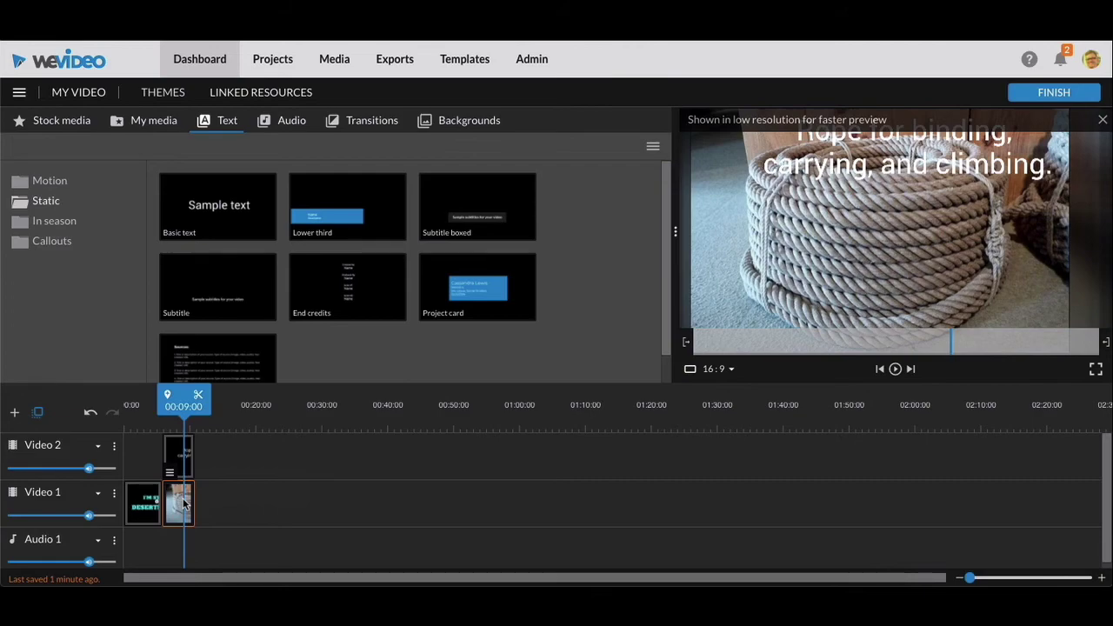
- Check the title card, rope and caption clips, then view the Classroom assignment's video expectations
left_click(231, 348)
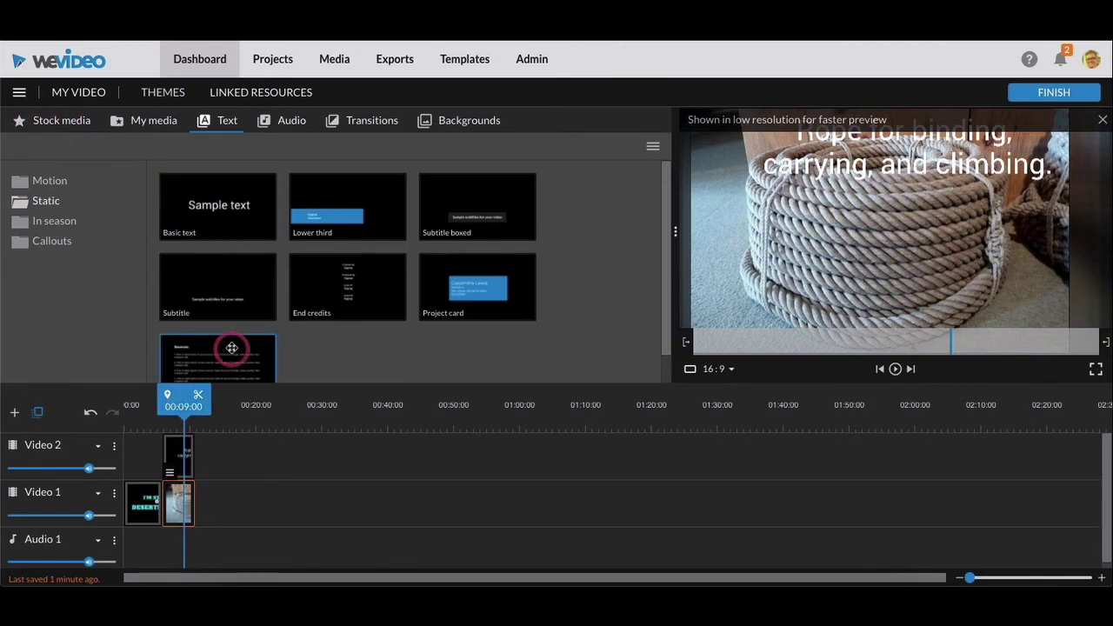
left_click(304, 441)
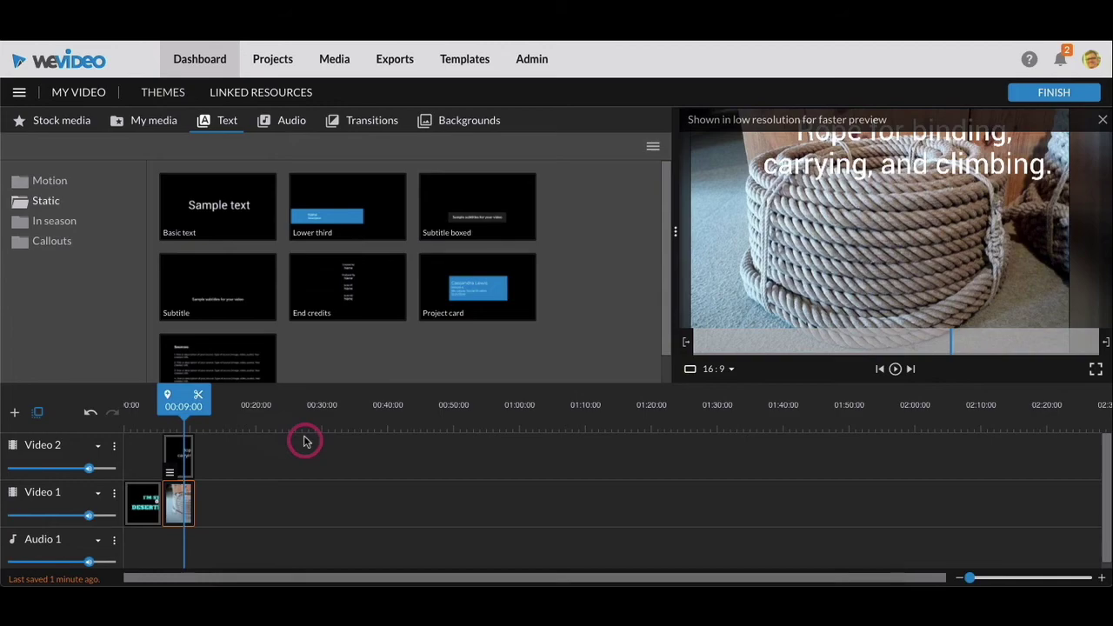
left_click(144, 503)
left_click(166, 505)
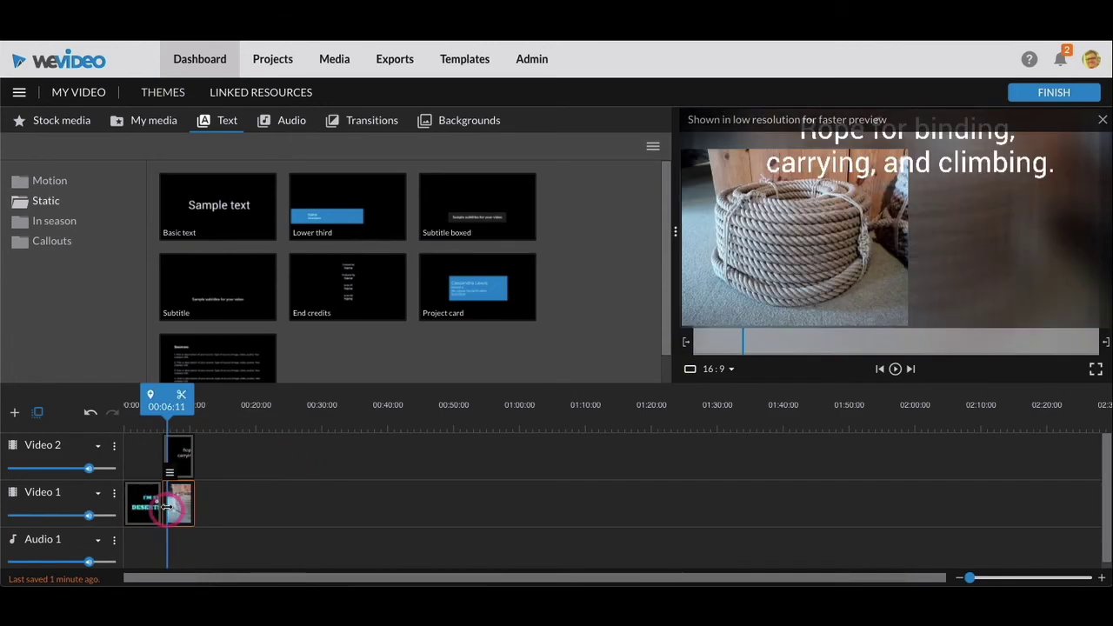
left_click(185, 449)
left_click(190, 91)
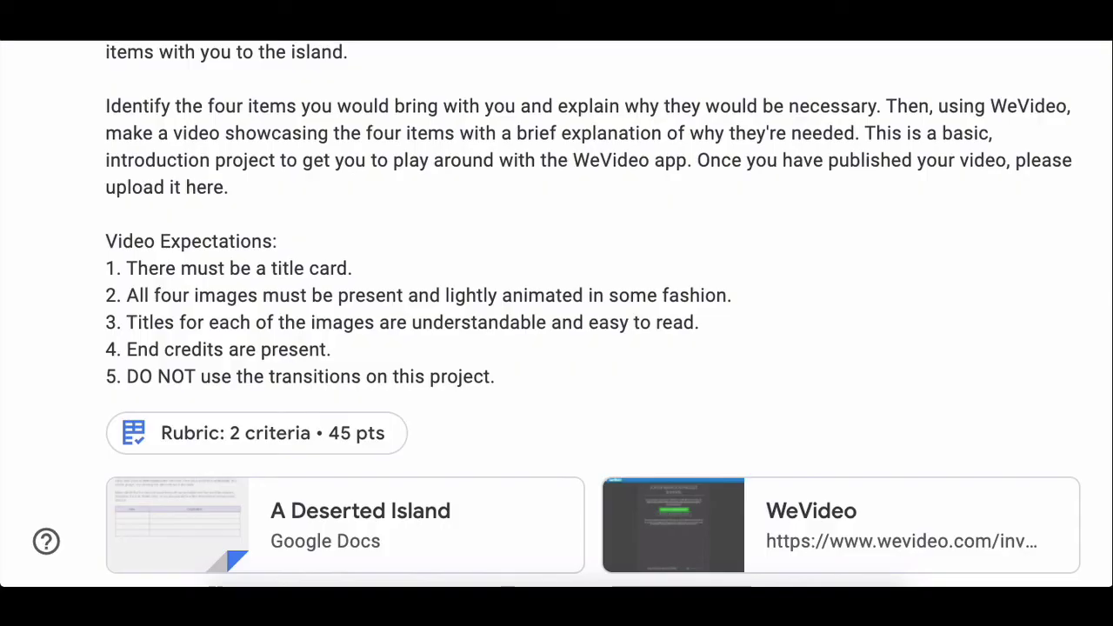
left_click(212, 207)
- Read the Video Expectations list, then return to WeVideo with the title card clip selected
left_click(196, 358)
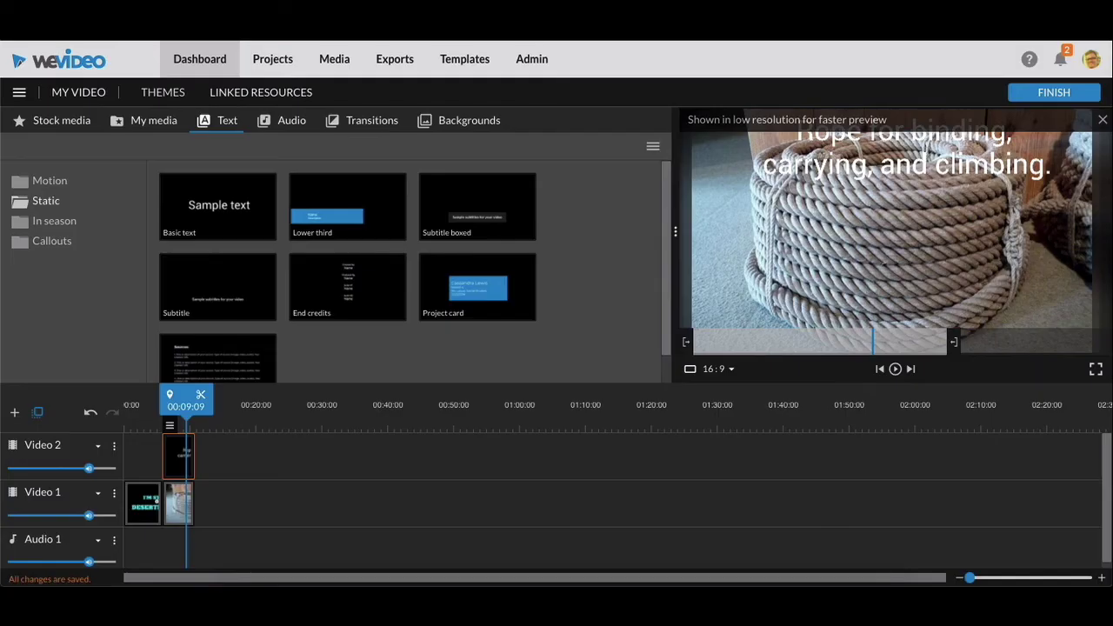
left_click(141, 503)
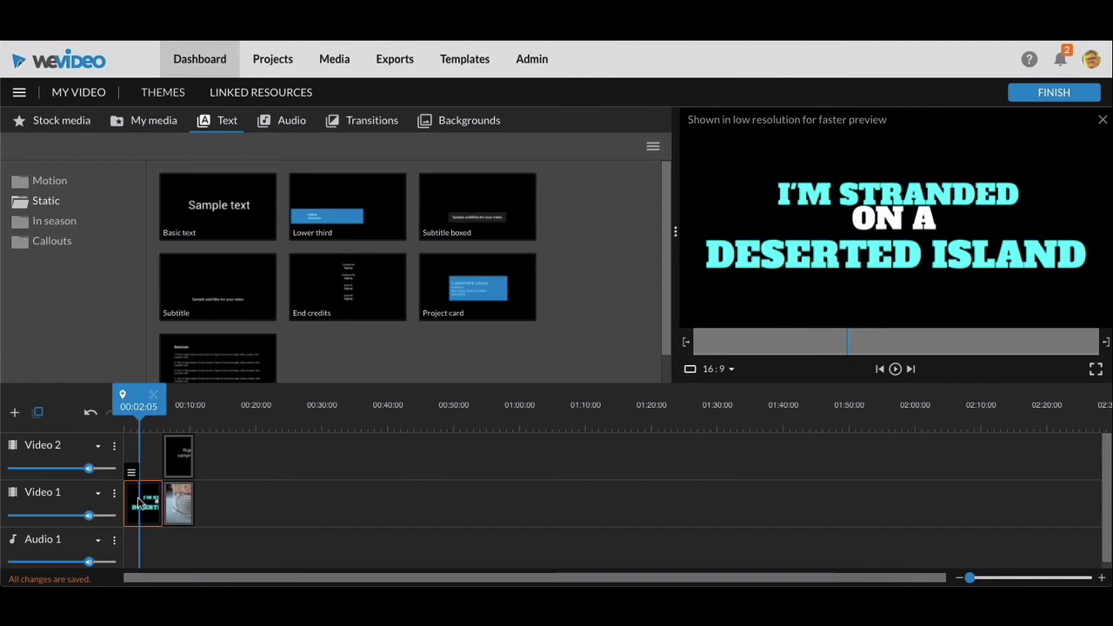
left_click(360, 407)
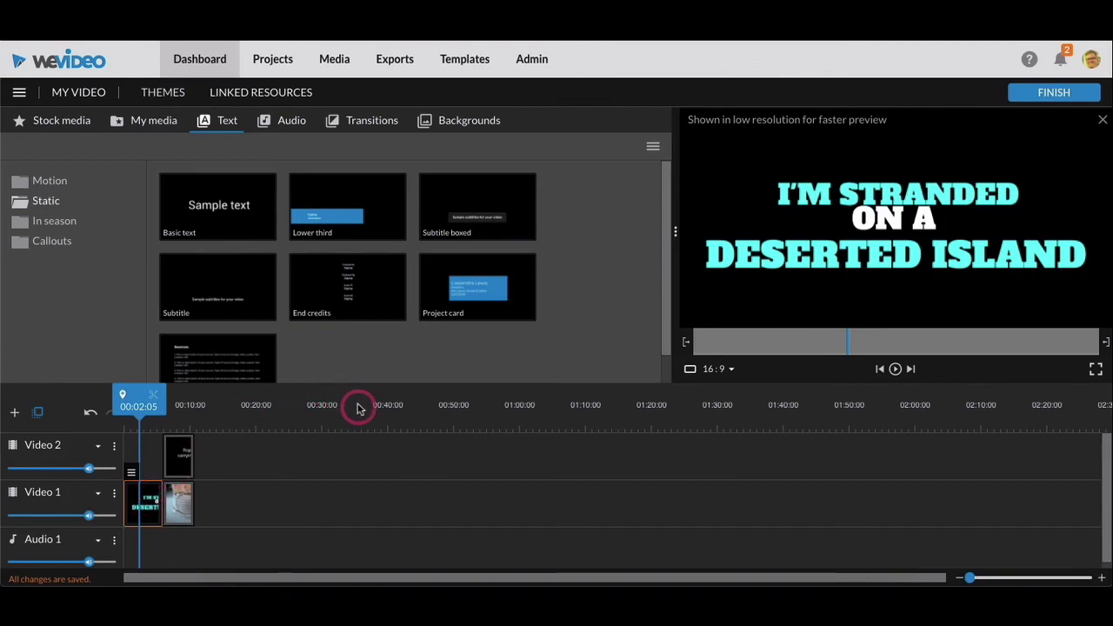